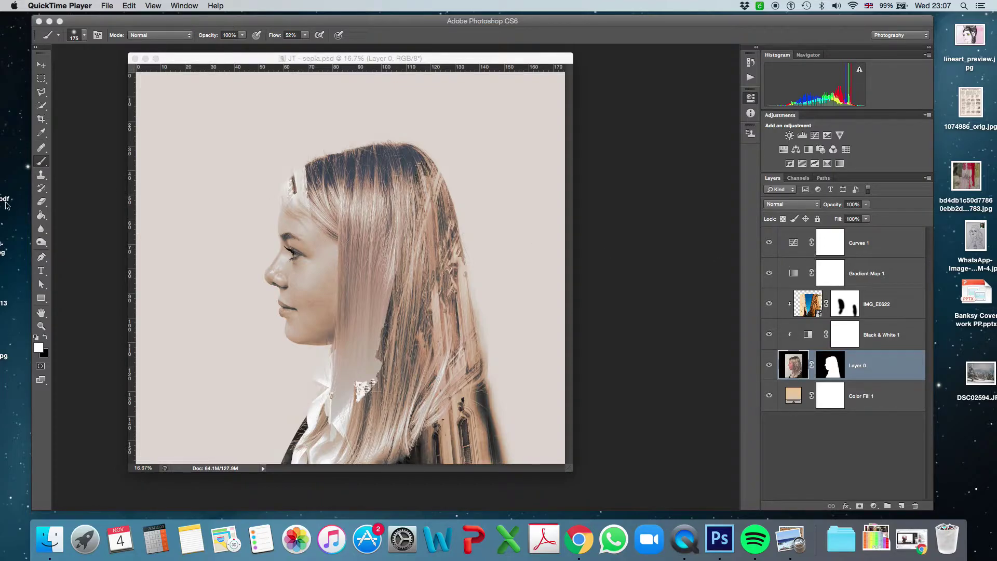
- View the source photos IMG_E0622.jpg and IMG_3100.jpg side by side in Preview and close both
double_click(3, 356)
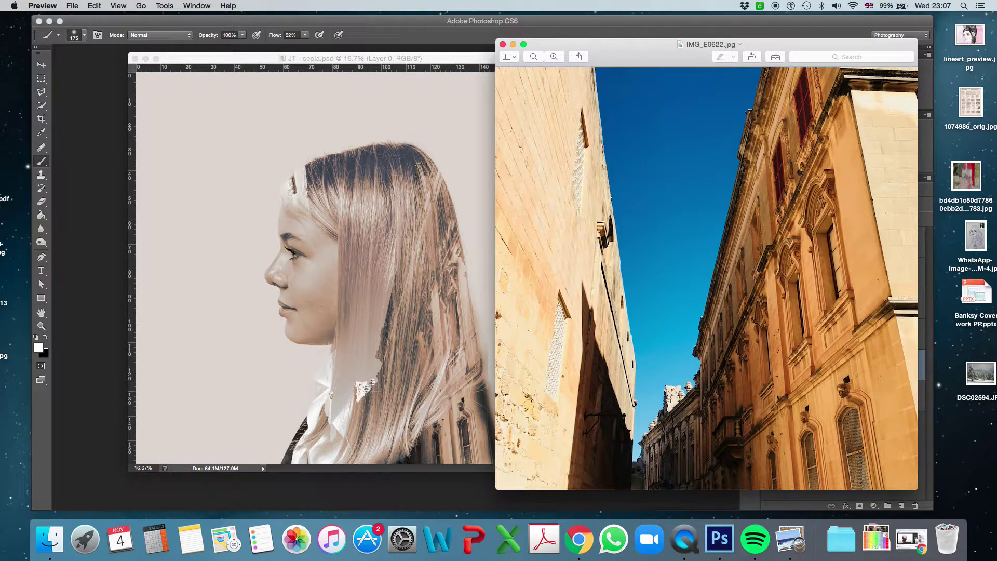
click(285, 45)
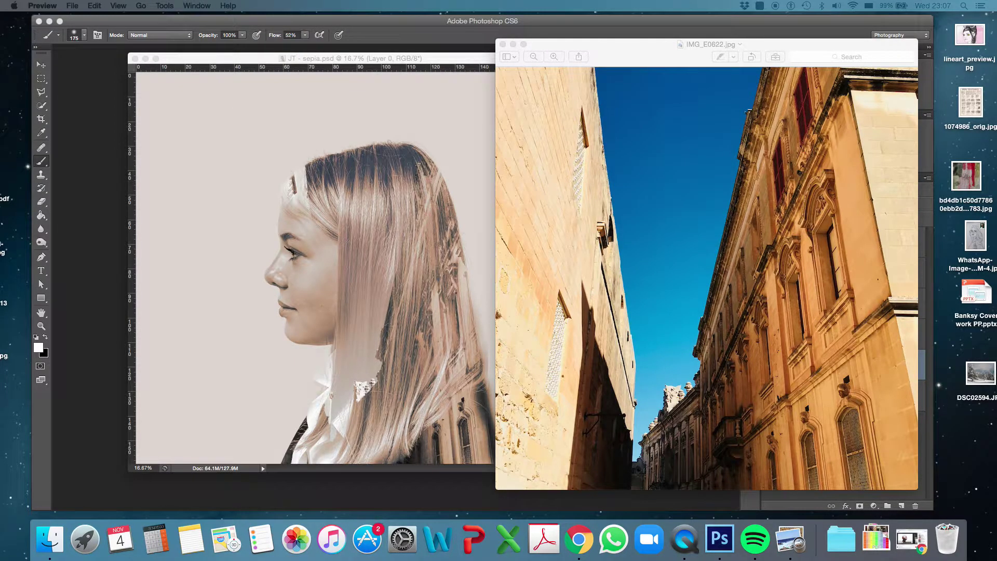
drag(312, 29, 367, 32)
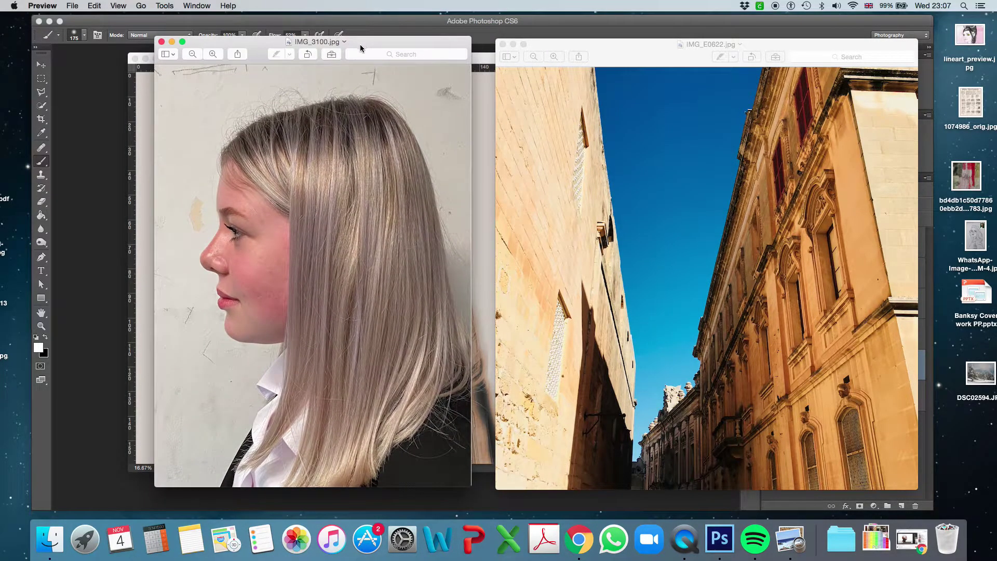
click(161, 42)
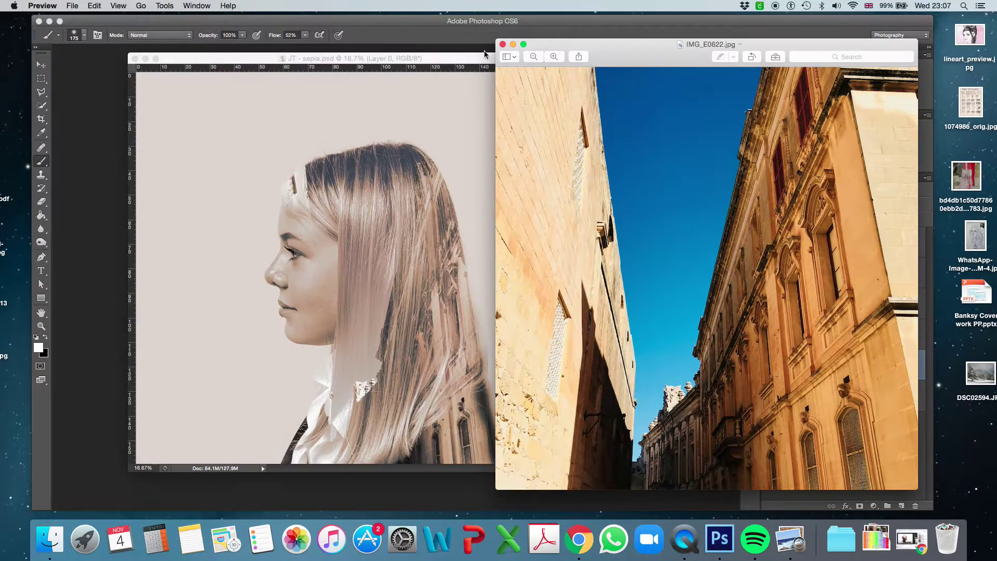
click(503, 44)
- Switch to Photoshop, close the JT - sepia.psd document and open the portrait photo IMG_3100.jpg from the desktop
click(151, 60)
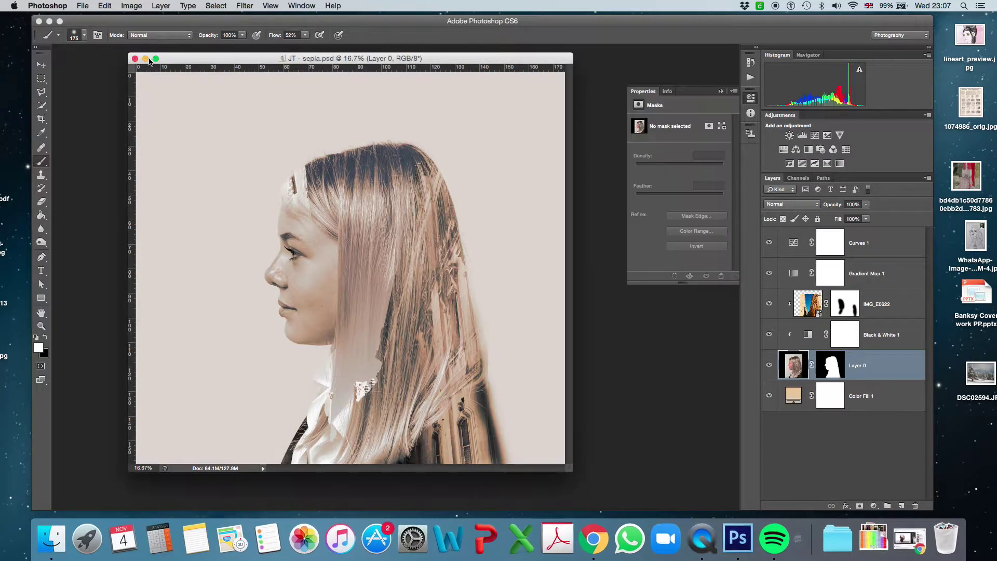
click(134, 58)
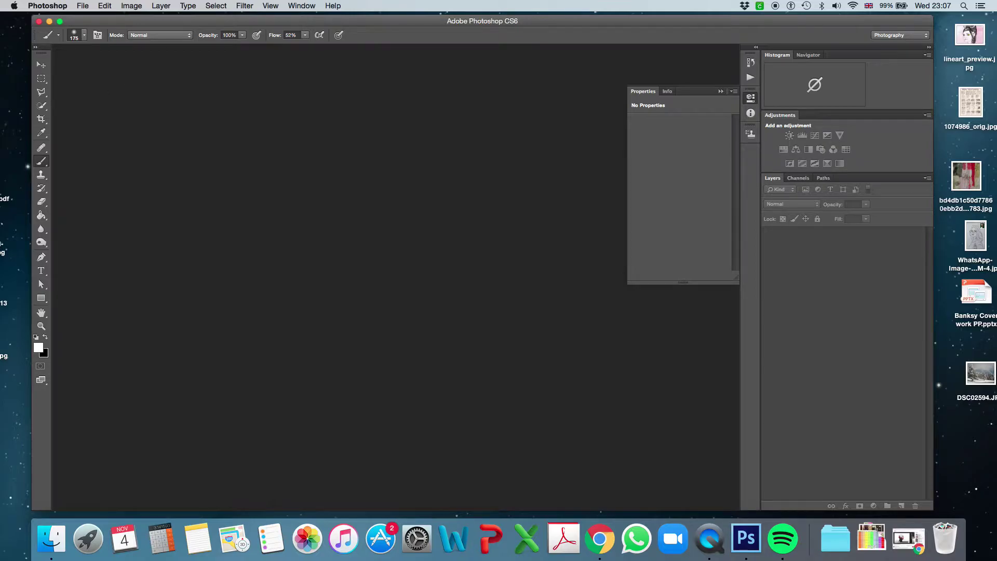
key(super+q)
drag(41, 249, 404, 258)
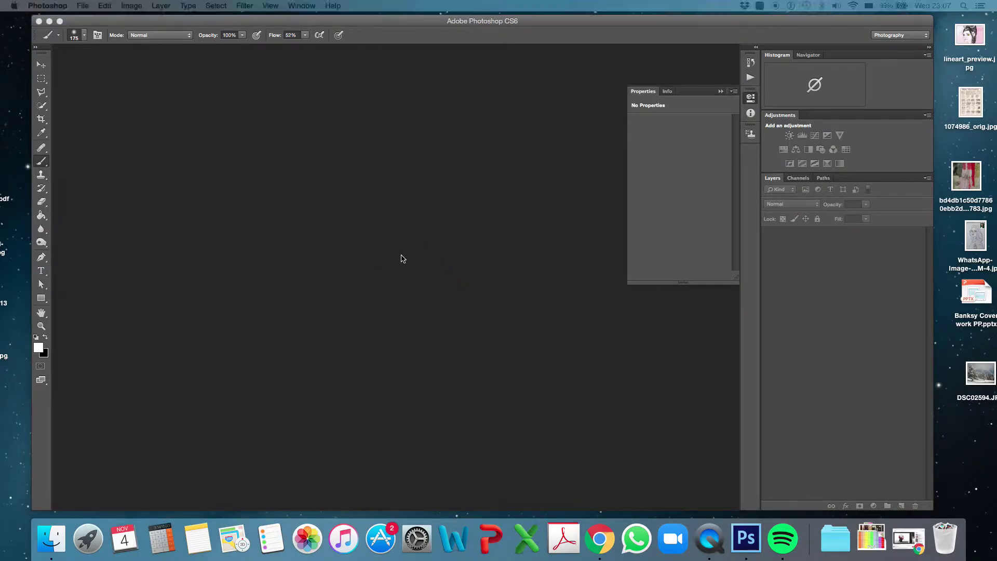
- Reposition and enlarge the IMG_3100.jpg document window so empty workspace surrounds the whole portrait
drag(207, 46, 376, 88)
click(83, 7)
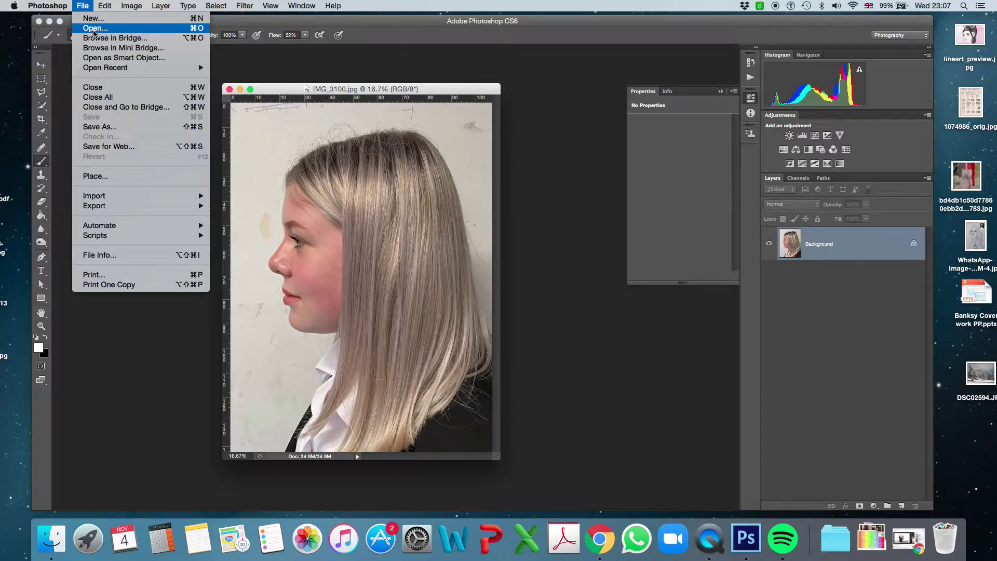
click(393, 92)
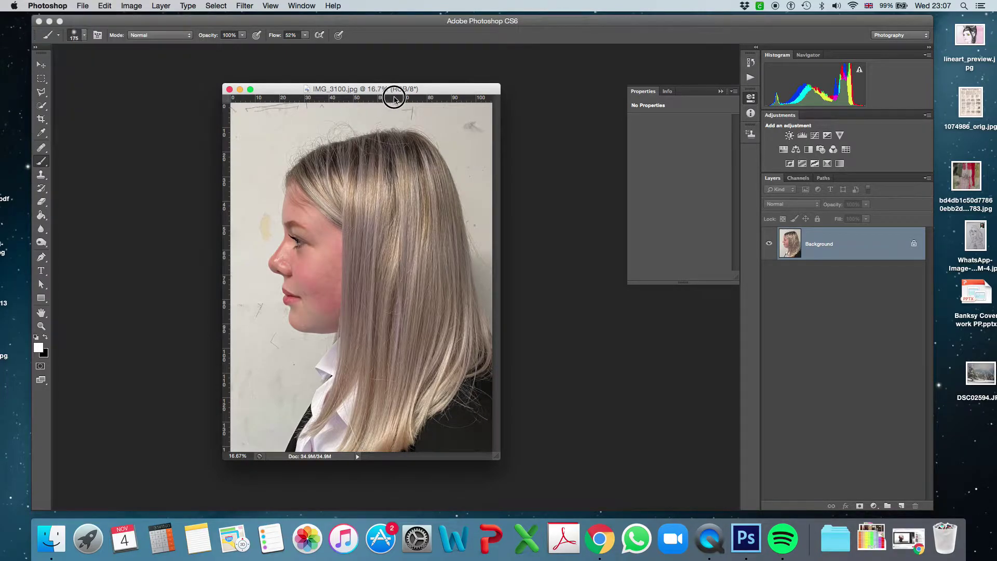
mouse_move(395, 93)
mouse_down()
mouse_move(392, 84)
mouse_move(400, 95)
mouse_up()
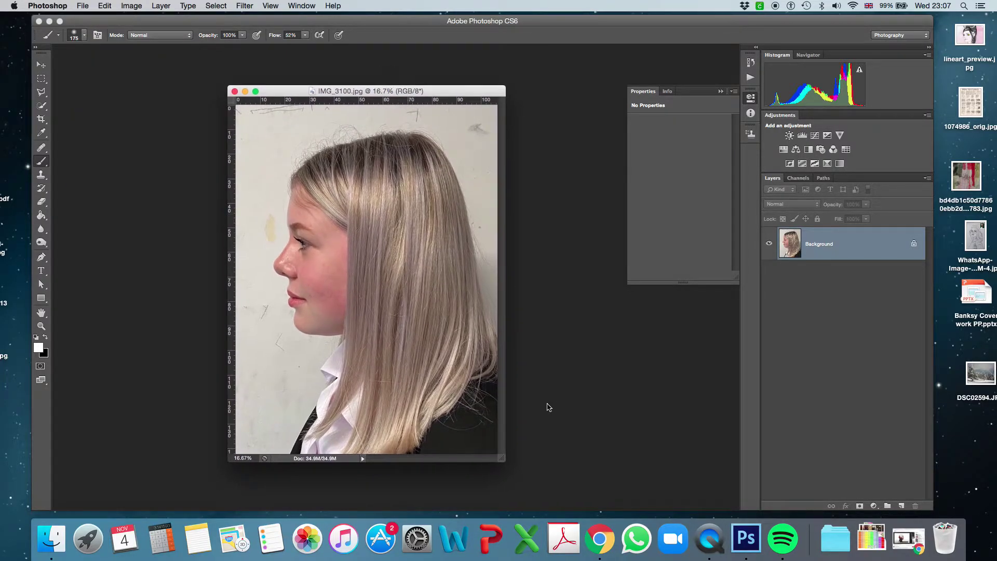
drag(504, 461, 582, 502)
drag(328, 92, 283, 56)
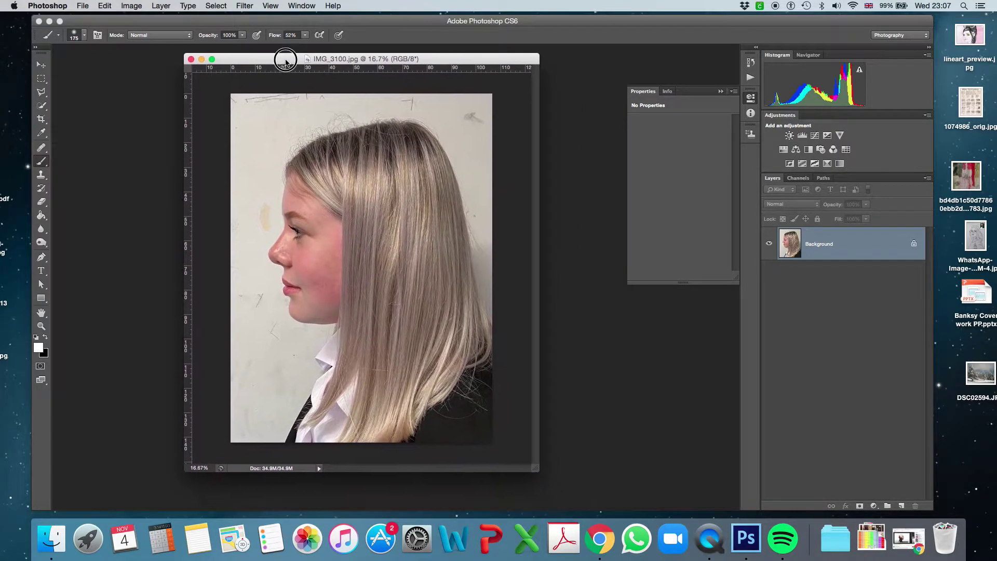
drag(531, 467, 579, 503)
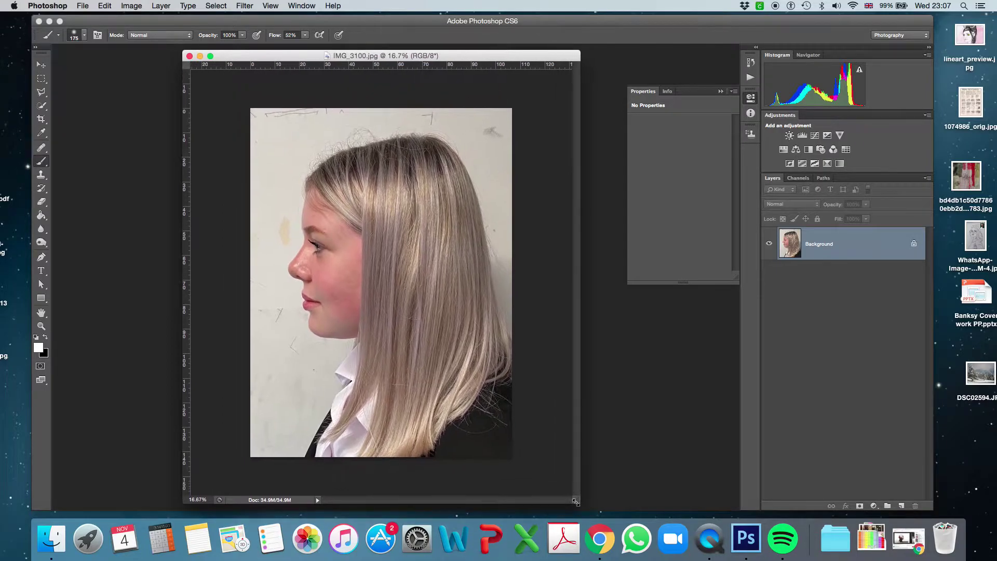
- Extend the canvas above and on both sides of the portrait with the Crop tool
click(42, 120)
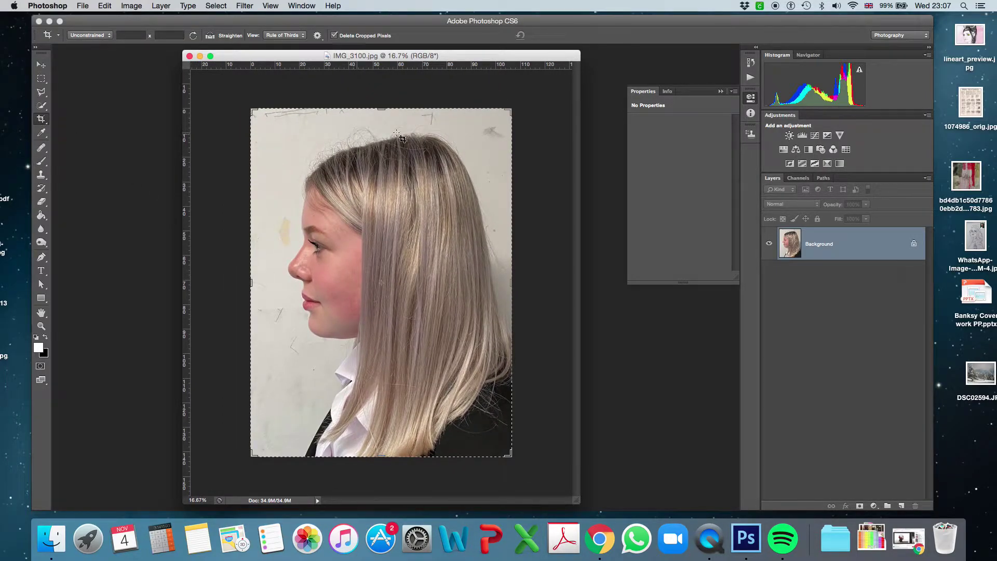
drag(381, 109, 382, 82)
drag(250, 269, 226, 269)
drag(512, 272, 555, 272)
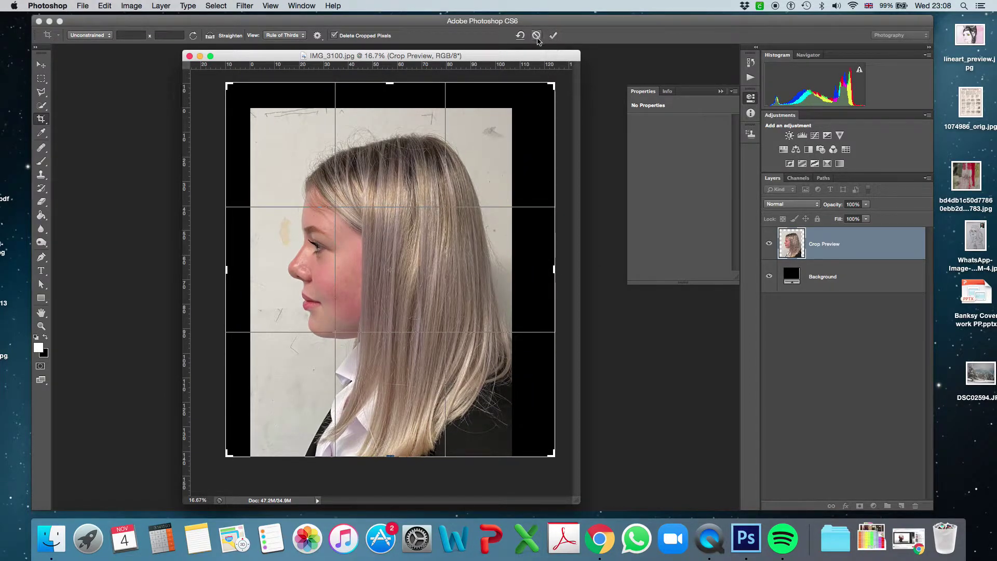
click(554, 36)
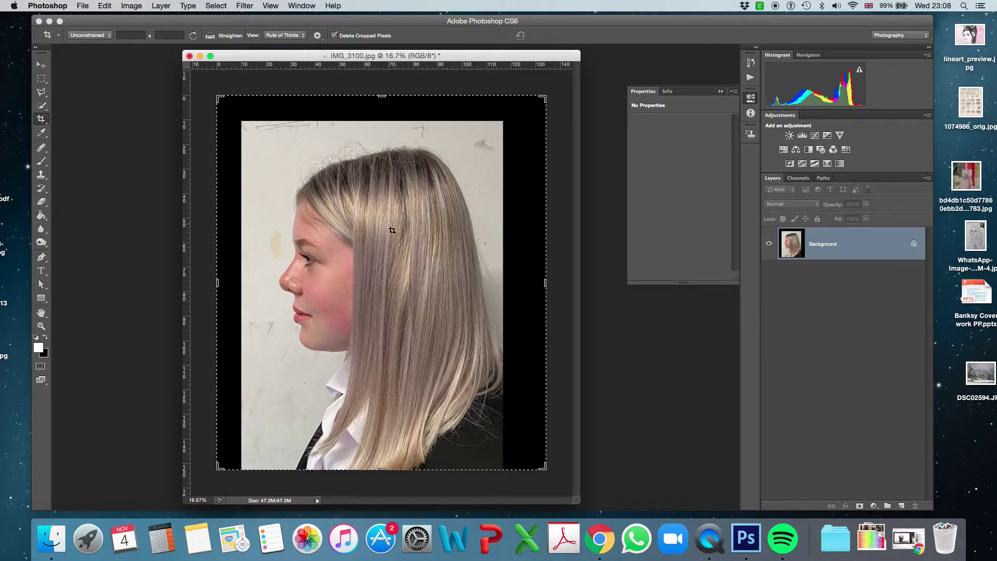
- Convert the locked Background into a regular layer named Layer 0
click(44, 67)
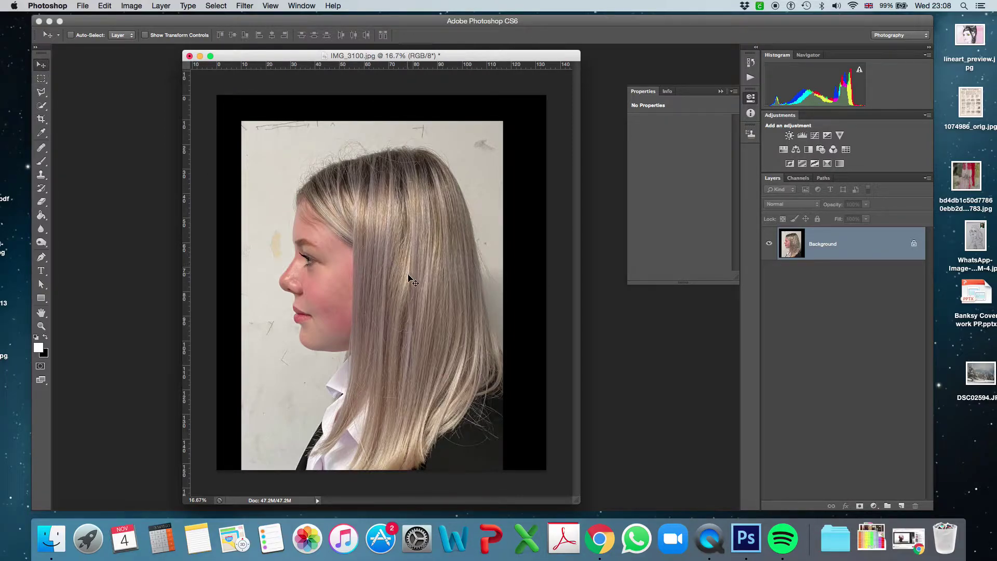
double_click(914, 246)
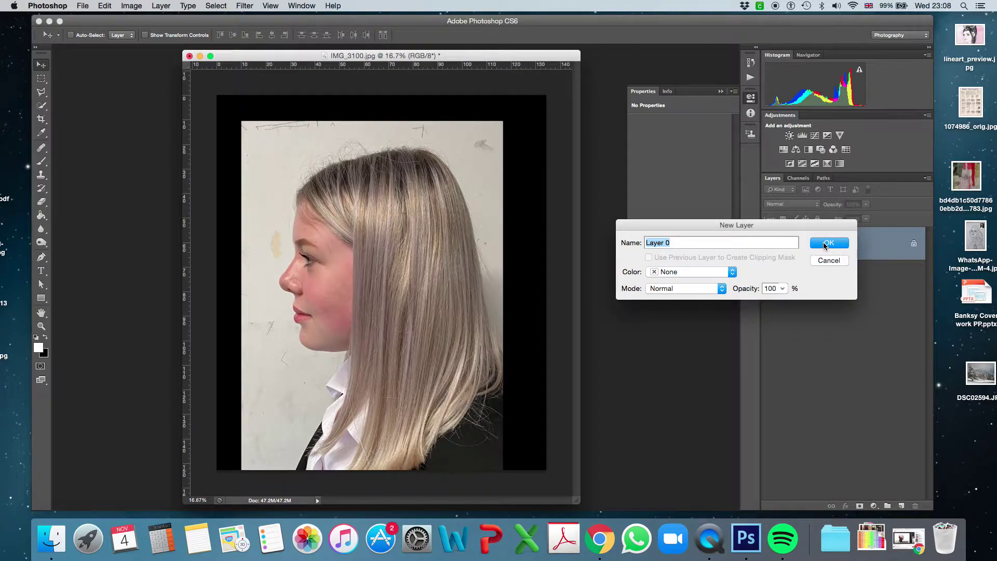
click(824, 244)
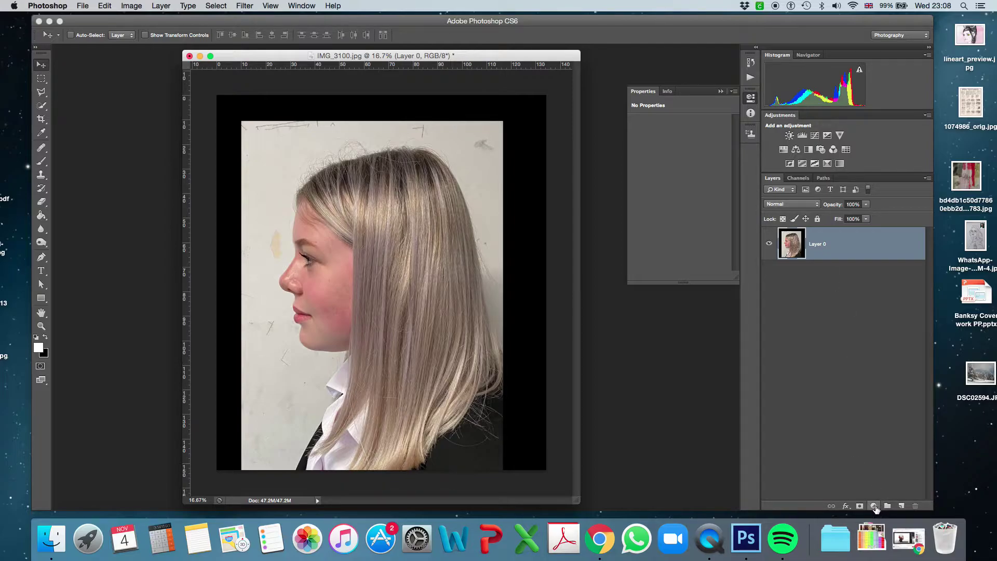
- Add a Brightness/Contrast adjustment layer above Layer 0 and set its brightness to 26
click(874, 505)
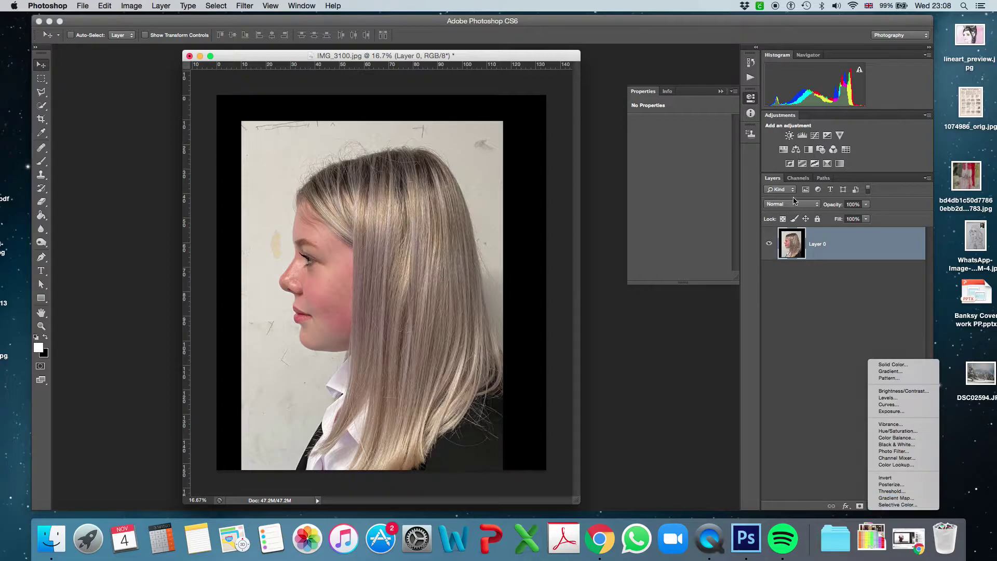
click(896, 391)
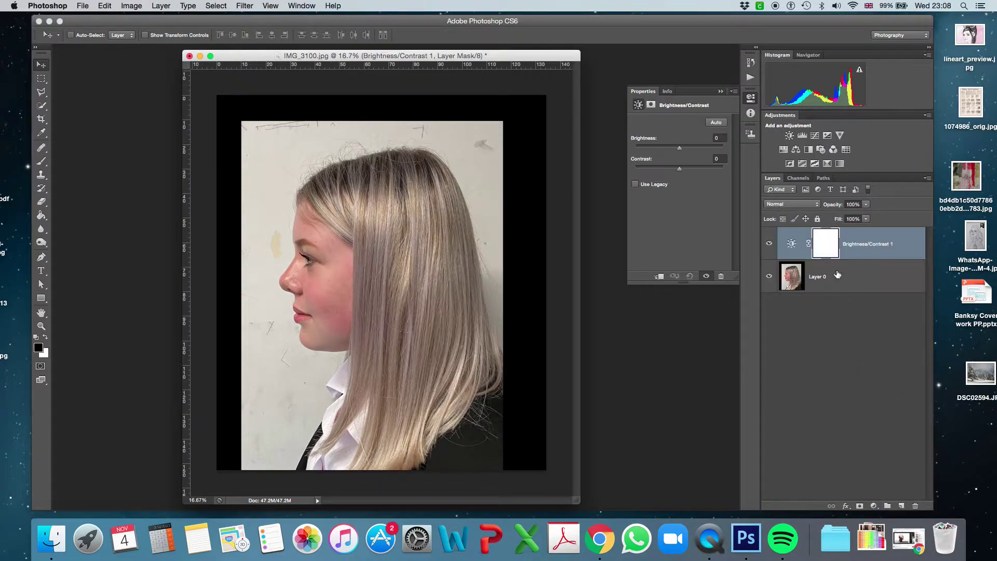
drag(680, 148, 688, 151)
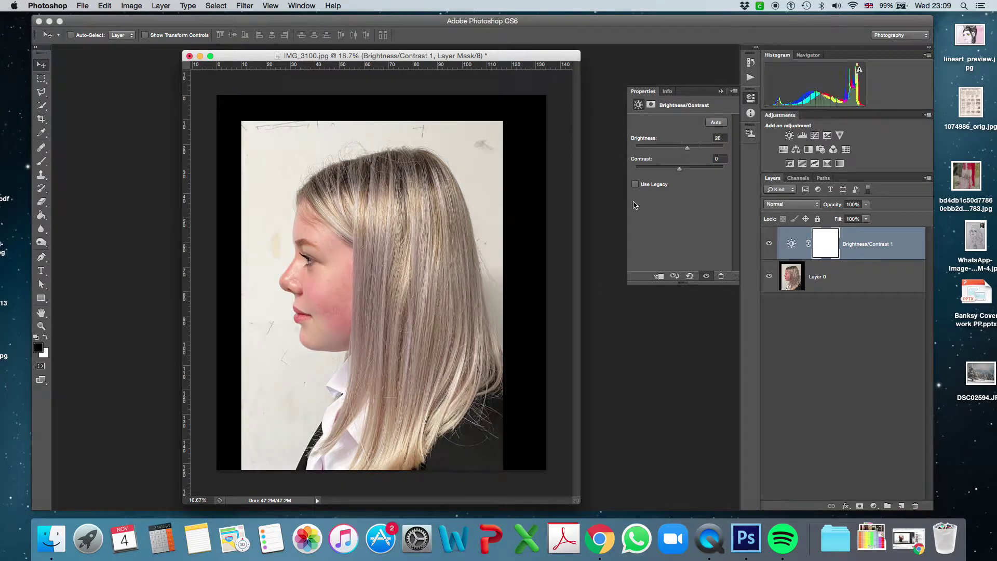
- Select the girl's head, hair and clothing using the Quick Selection tool at 200 px, excluding the wall beside her hair
click(44, 108)
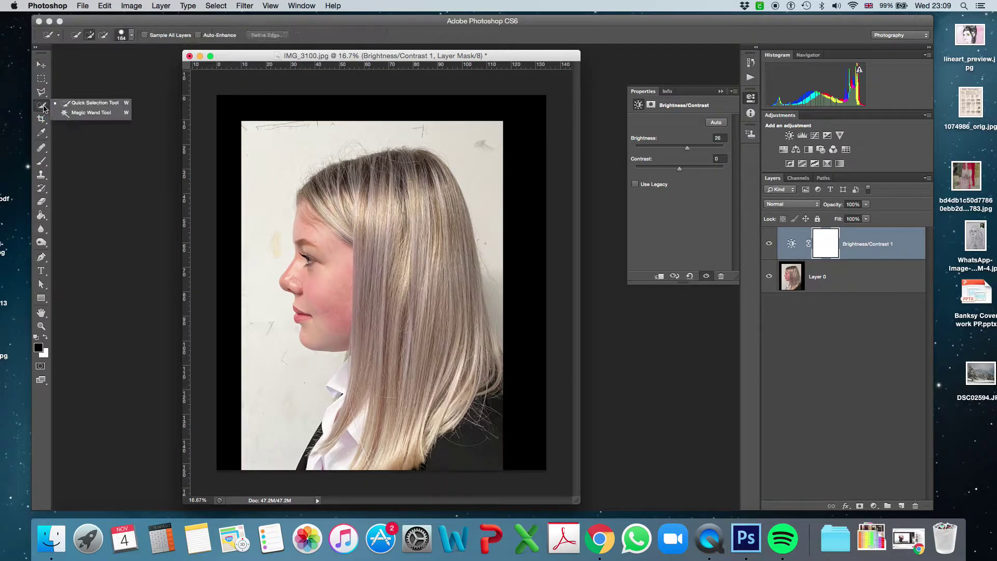
click(44, 107)
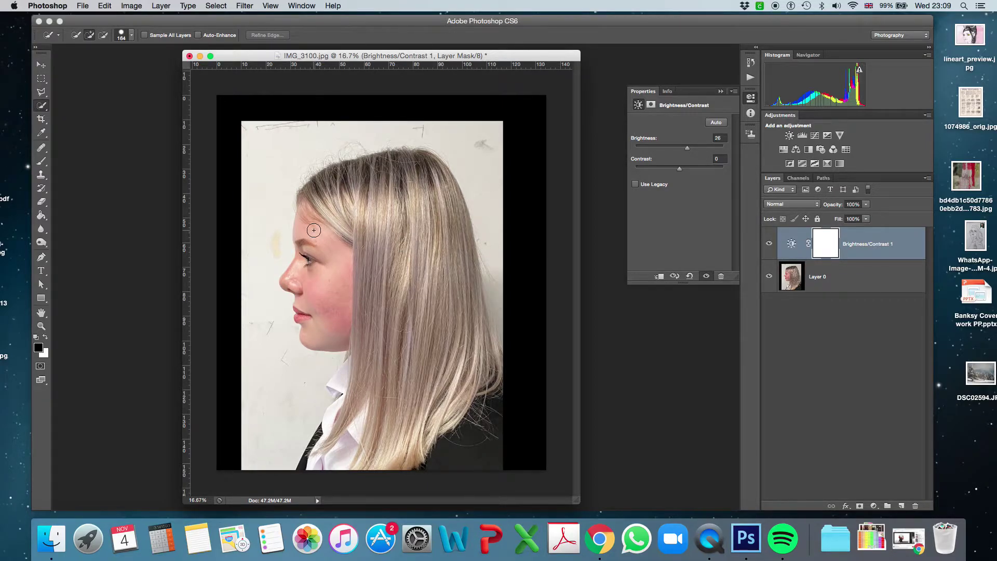
key(bracketright)
key(bracketright)
key(bracketright)
key(bracketright)
key(bracketleft)
key(bracketleft)
click(130, 36)
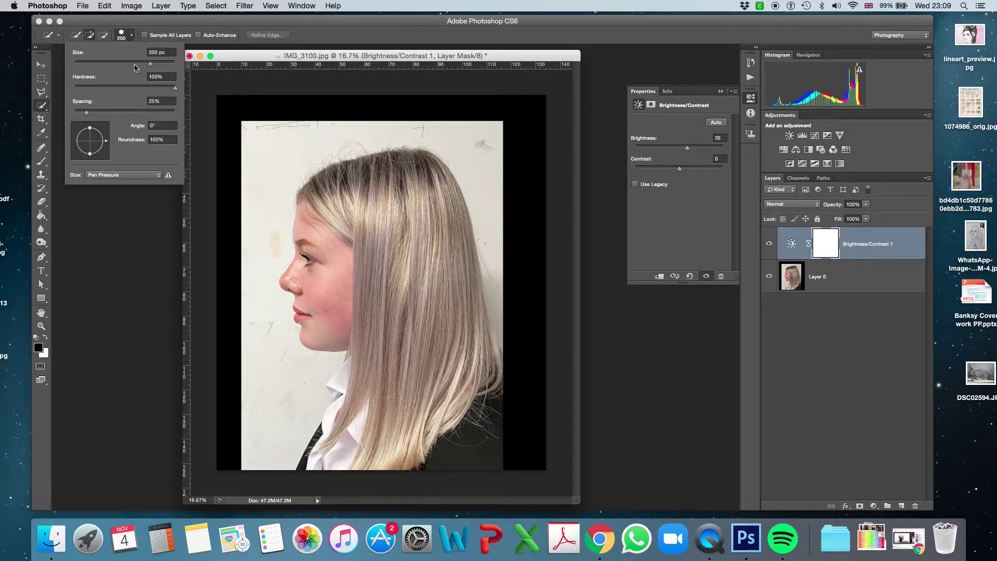
click(333, 201)
mouse_move(333, 201)
mouse_down()
mouse_move(320, 228)
mouse_move(348, 272)
mouse_move(332, 189)
mouse_move(408, 175)
mouse_move(401, 167)
mouse_move(412, 162)
mouse_move(447, 214)
mouse_move(443, 179)
mouse_move(462, 272)
mouse_move(422, 194)
mouse_move(419, 252)
mouse_move(404, 212)
mouse_move(384, 252)
mouse_move(374, 220)
mouse_move(373, 268)
mouse_move(317, 260)
mouse_move(357, 310)
mouse_move(371, 359)
mouse_move(347, 380)
mouse_move(348, 404)
mouse_move(305, 469)
mouse_move(325, 456)
mouse_move(373, 465)
mouse_move(385, 455)
mouse_move(373, 399)
mouse_move(406, 453)
mouse_move(440, 466)
mouse_move(428, 411)
mouse_move(435, 432)
mouse_move(456, 400)
mouse_move(482, 420)
mouse_move(465, 333)
mouse_move(483, 421)
mouse_move(481, 379)
mouse_move(463, 351)
mouse_move(470, 326)
mouse_move(481, 344)
mouse_move(493, 282)
mouse_up()
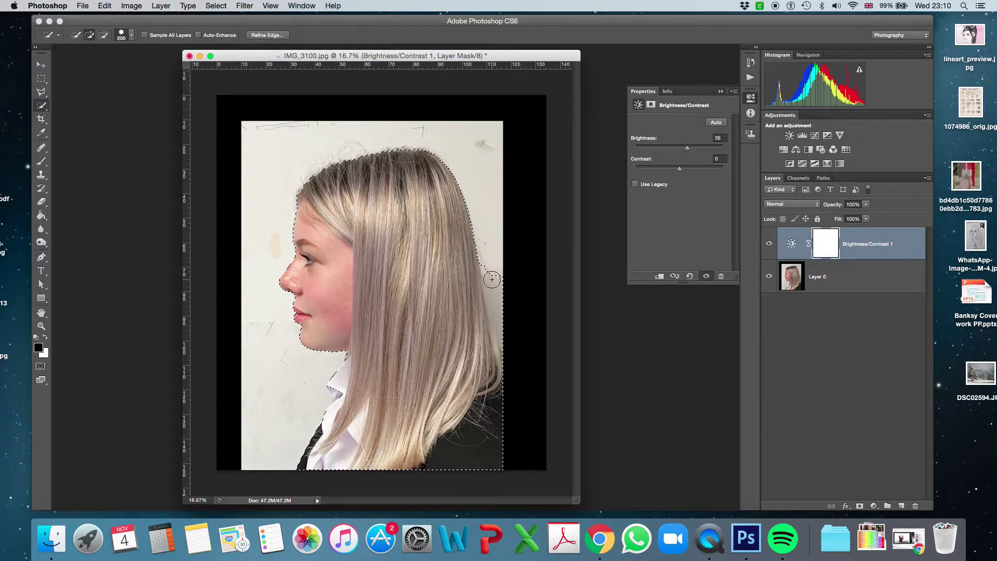
key(alt)
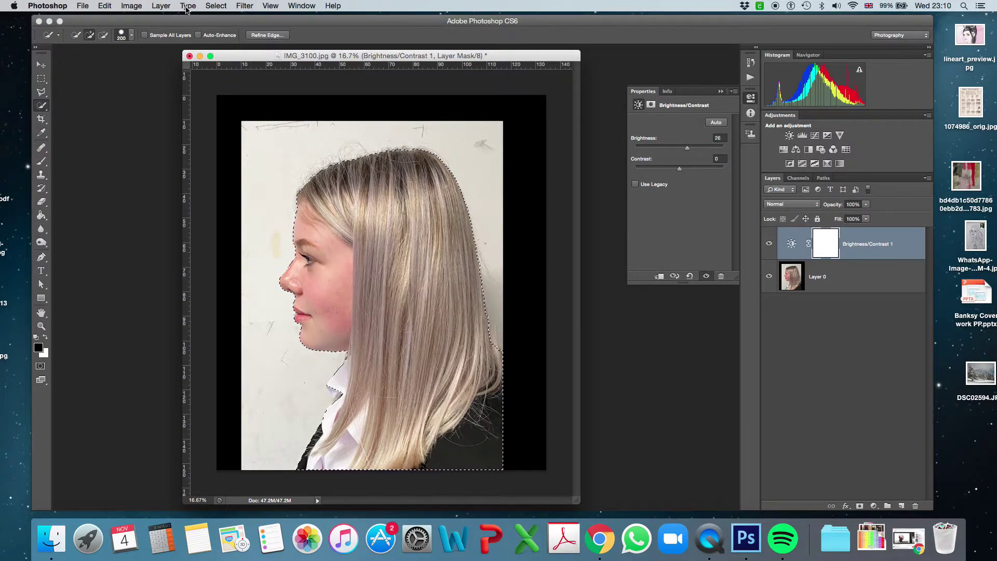
- Open Refine Edge and brush the selection boundary around the hair, face profile, collar and shoulder
click(216, 6)
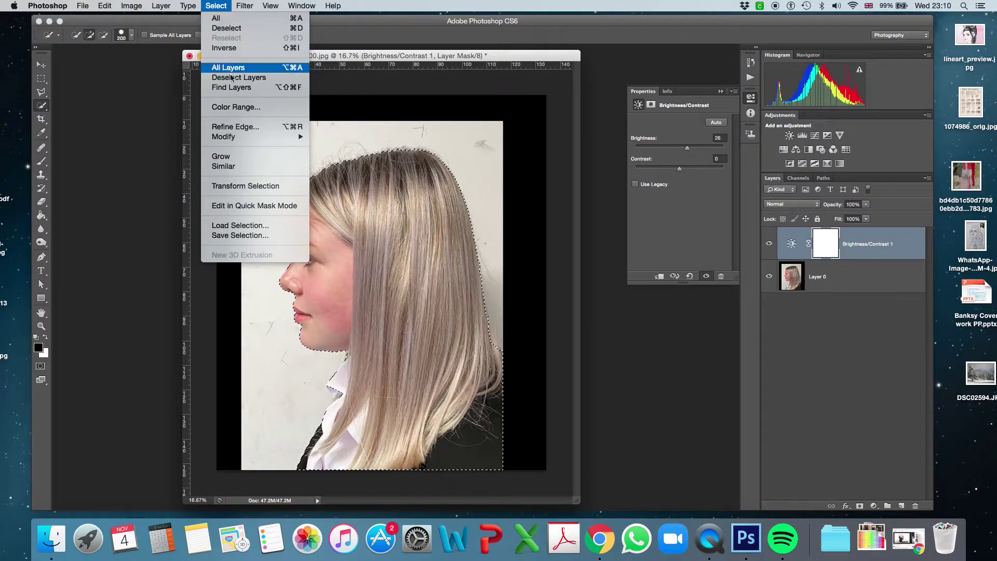
click(238, 130)
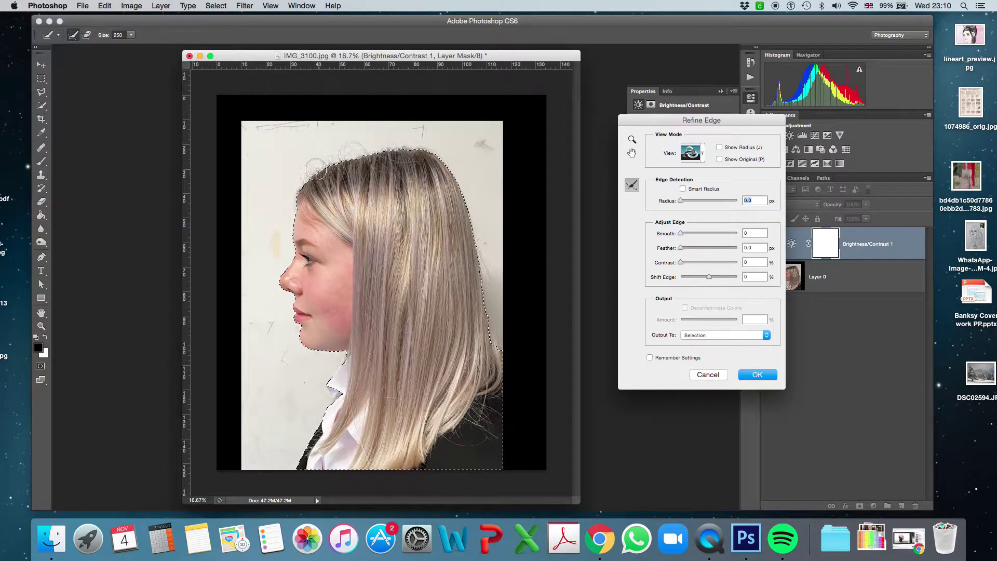
mouse_move(307, 173)
mouse_down()
mouse_move(424, 155)
mouse_move(445, 167)
mouse_move(467, 211)
mouse_up()
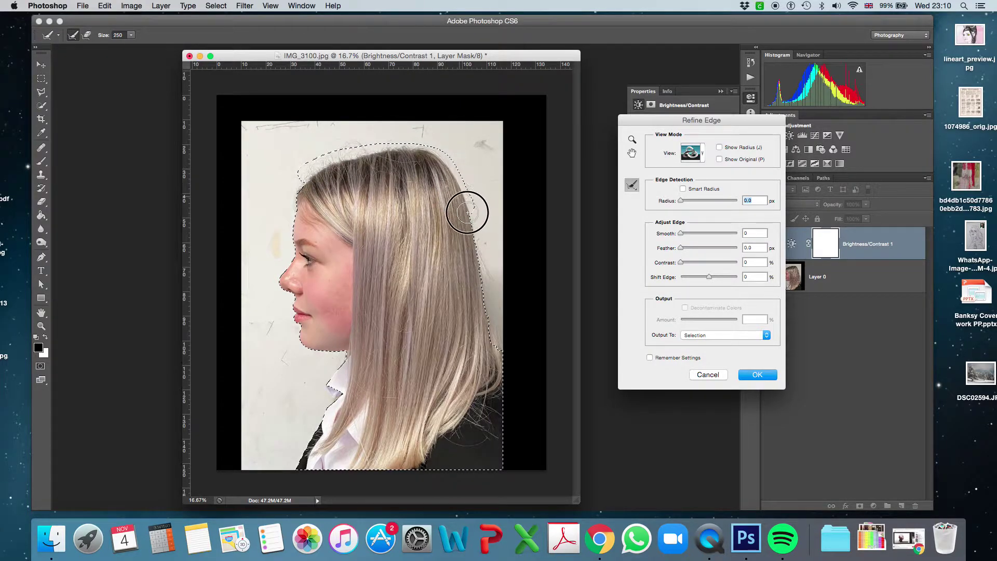
drag(496, 356, 498, 359)
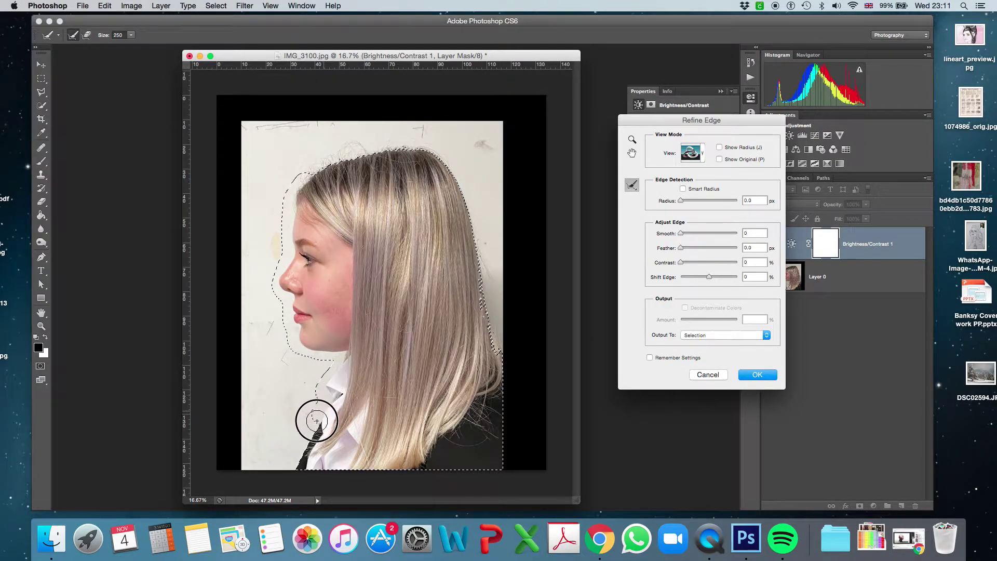
drag(298, 465, 298, 467)
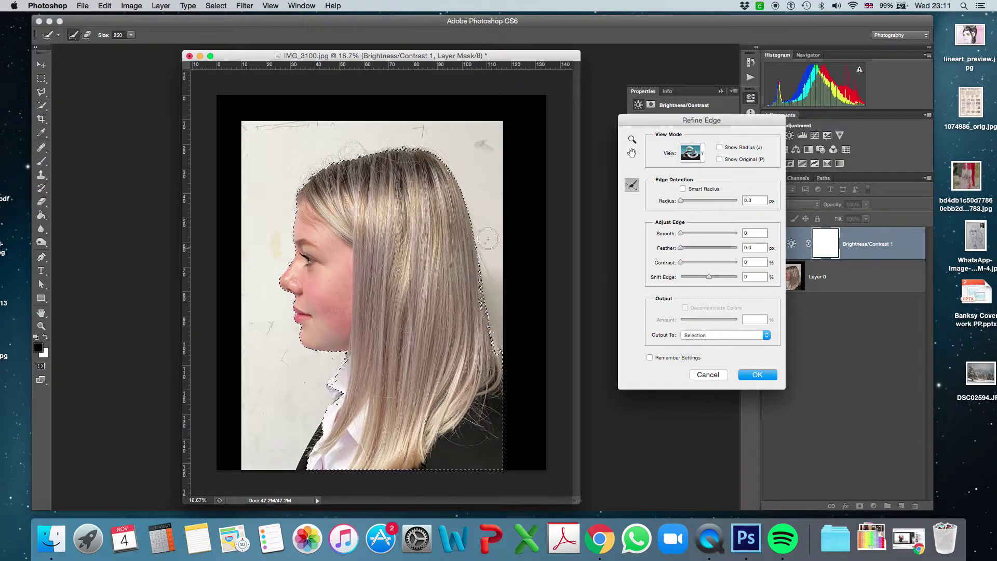
- Check the selection in Black & White view, return to Marching Ants and apply the edge refinement
click(702, 156)
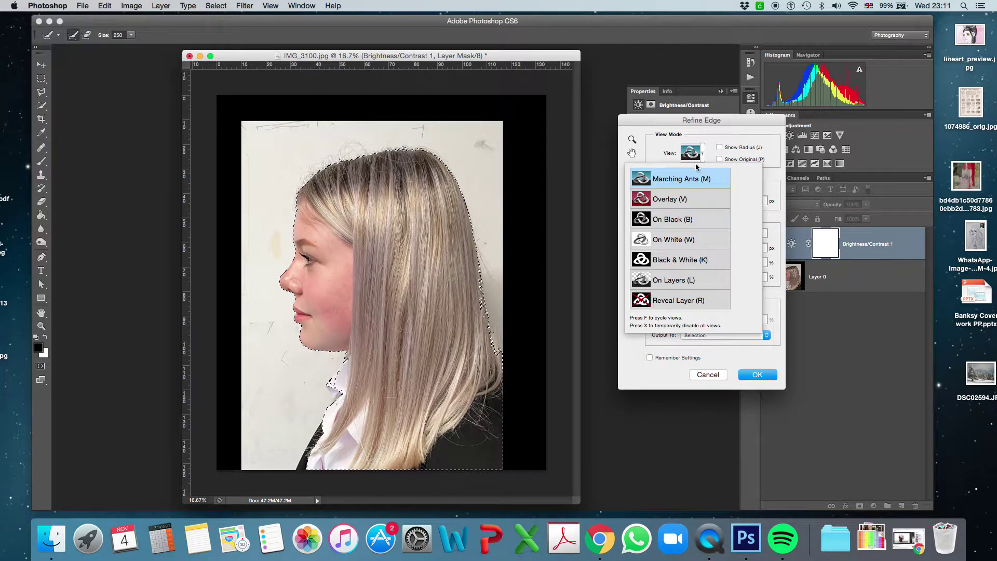
click(669, 261)
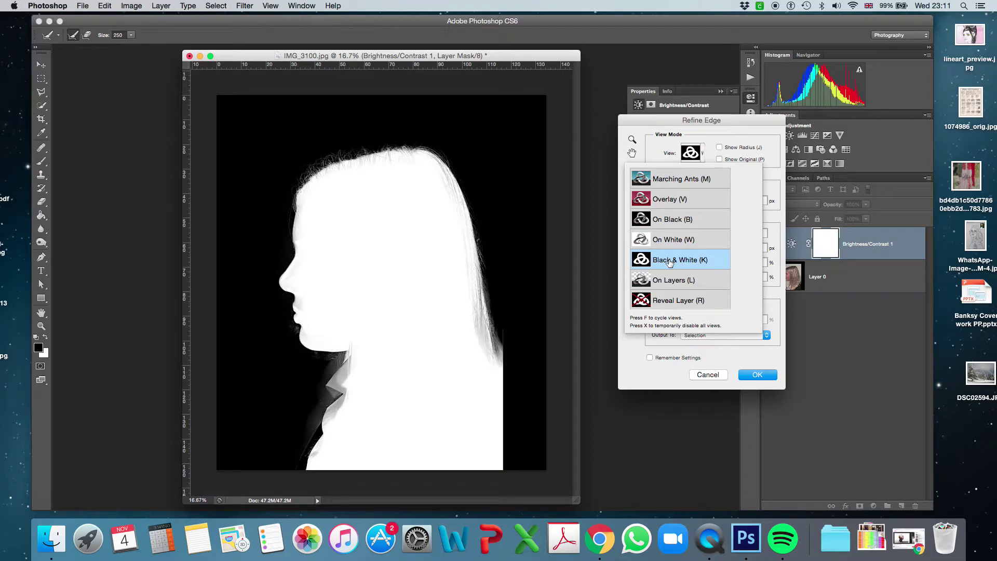
click(681, 199)
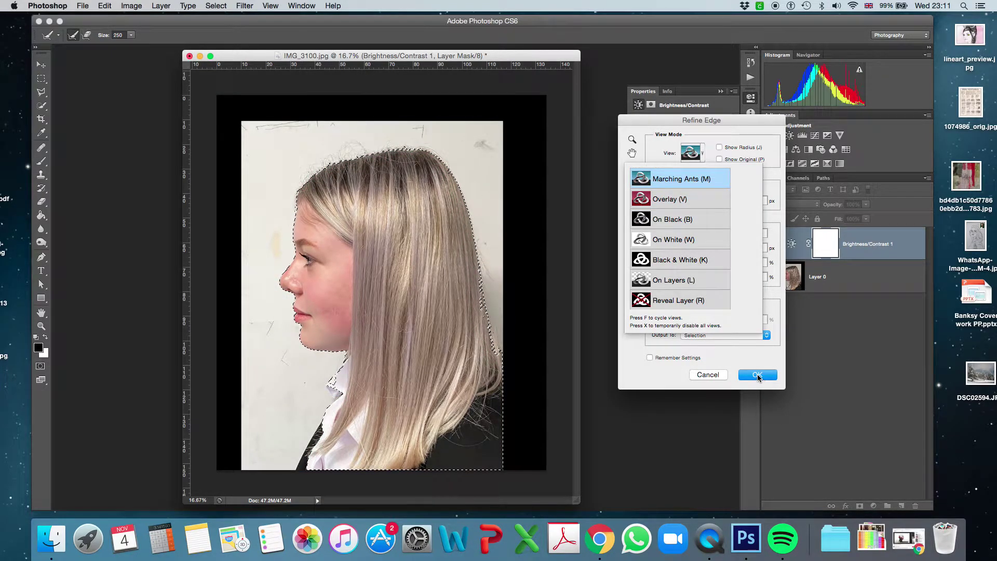
click(758, 376)
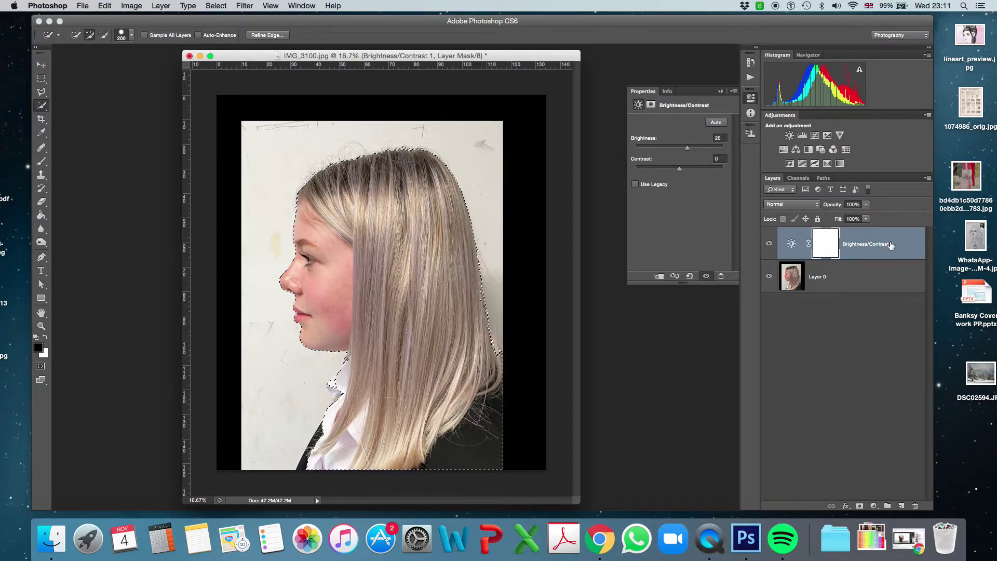
- Delete the Brightness/Contrast adjustment layer and turn the active selection into a layer mask on Layer 0
drag(891, 252, 915, 505)
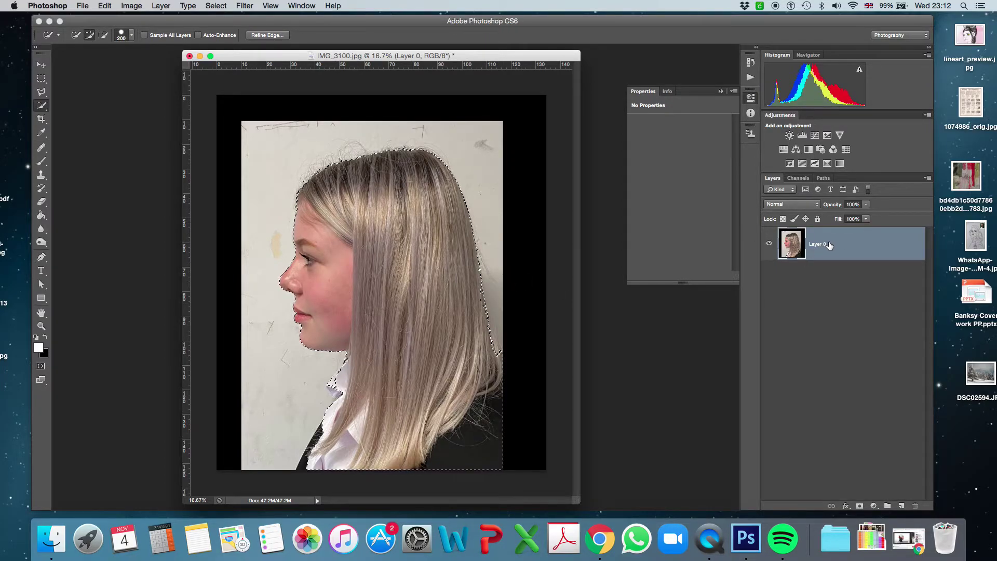
click(860, 505)
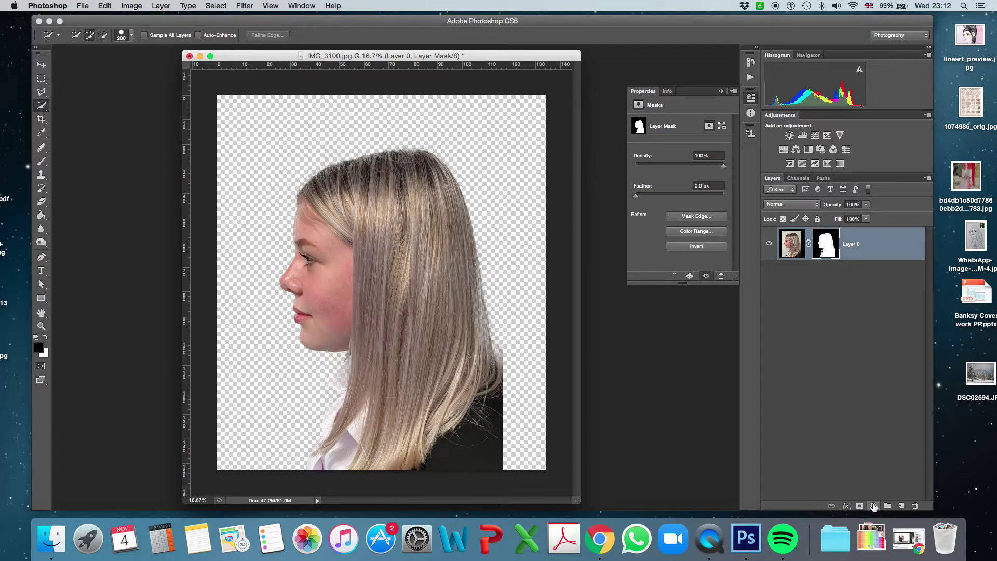
- Add a Solid Color fill layer in white (ffffff) and move it beneath Layer 0
click(875, 505)
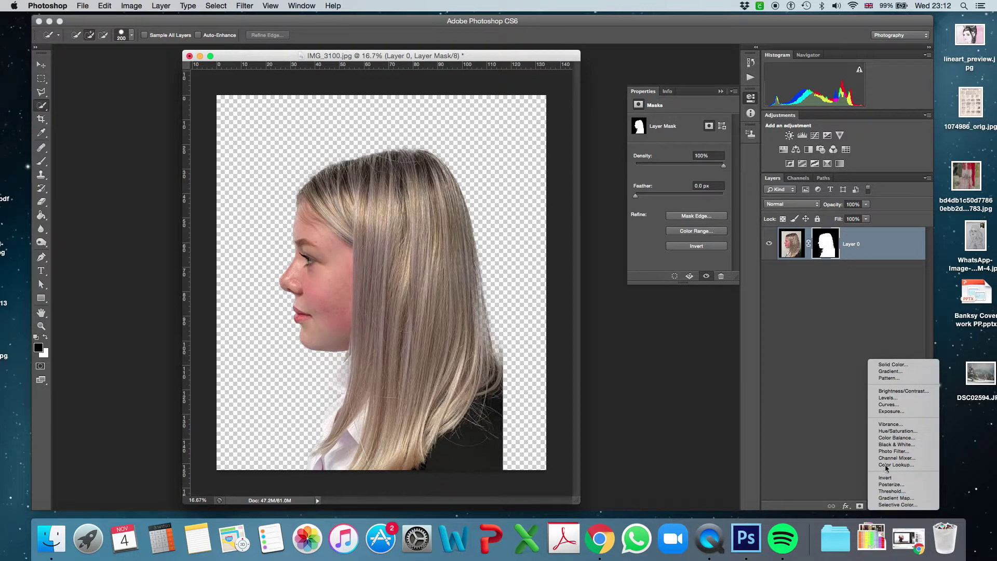
click(896, 366)
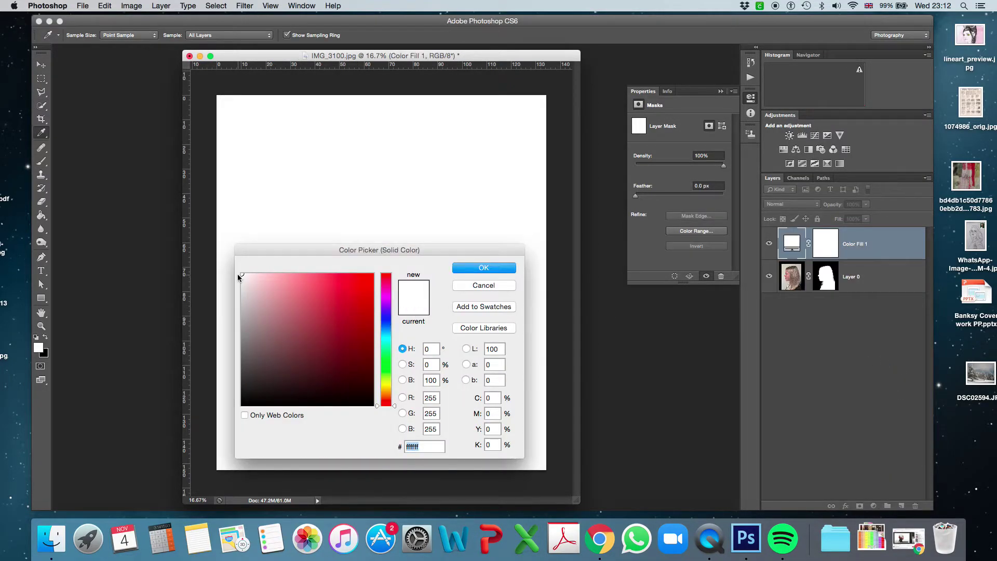
click(492, 269)
key(w)
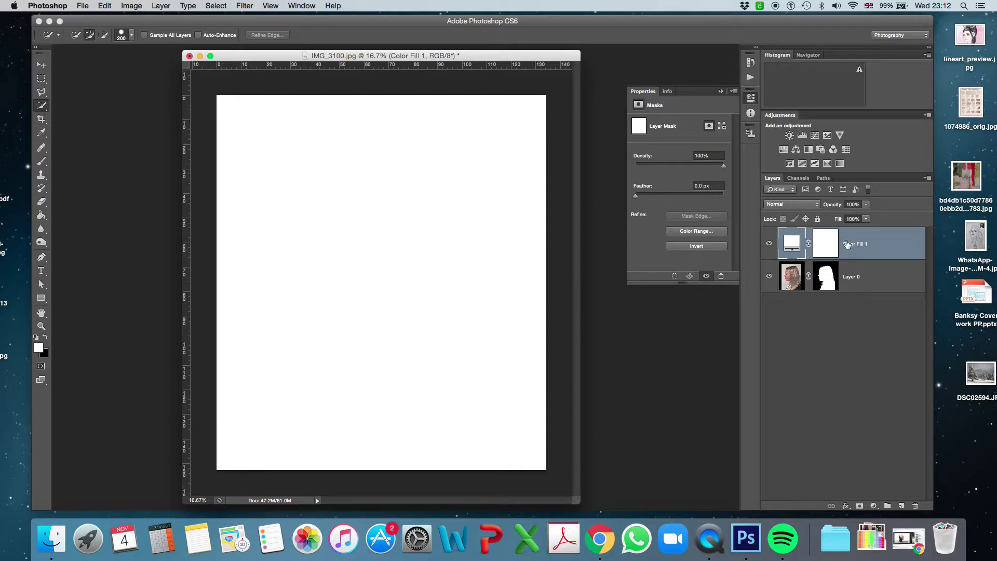
drag(858, 244, 859, 280)
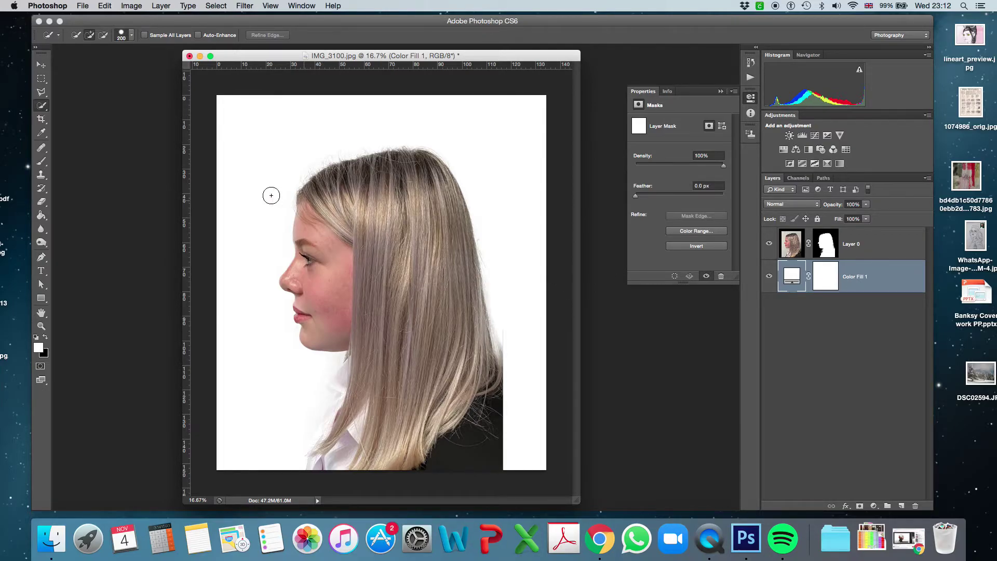
- Place the IMG_6538 photo above the white fill layer, enlarged to about 124.83% wide and 125.79% high
click(41, 64)
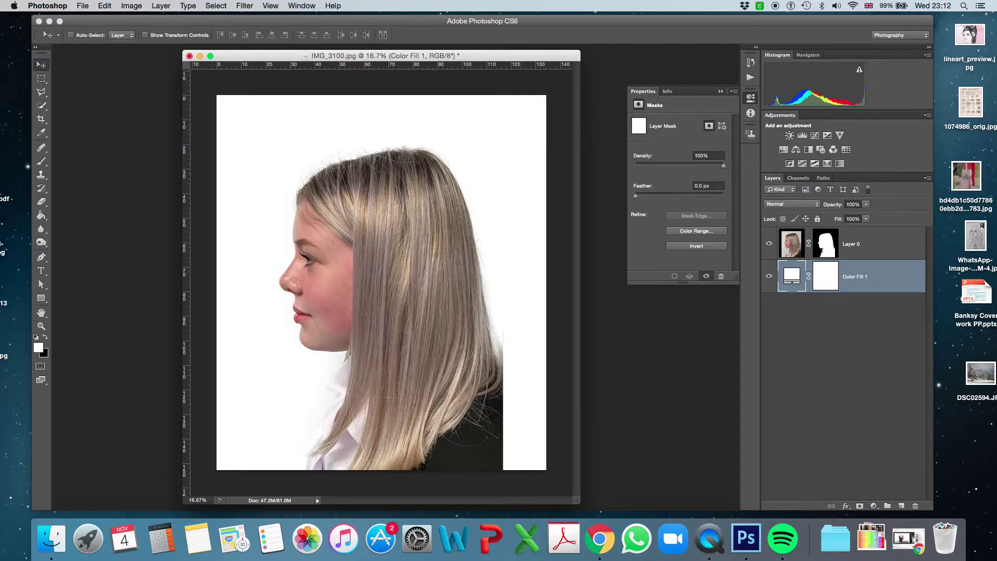
drag(4, 234, 351, 241)
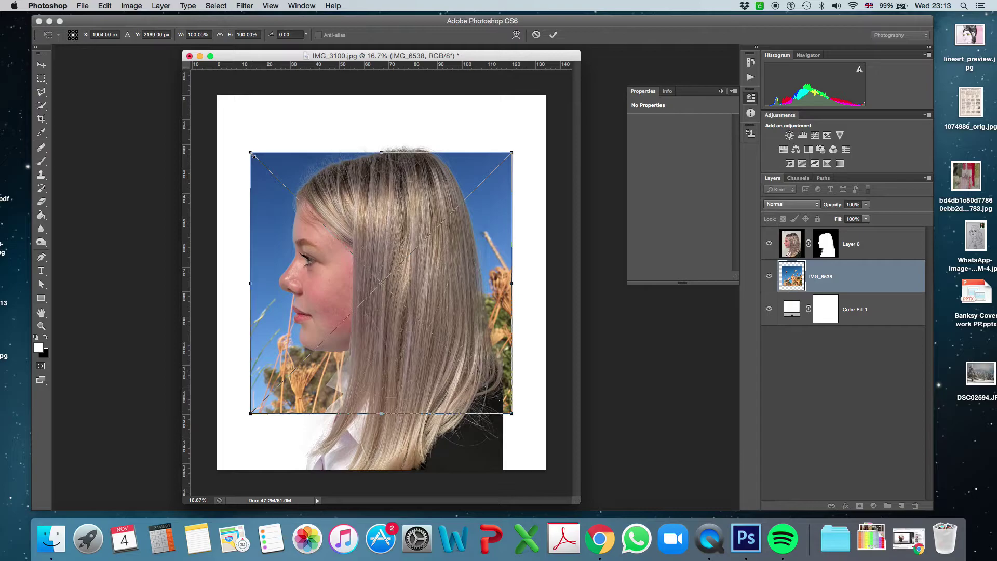
drag(253, 155, 231, 105)
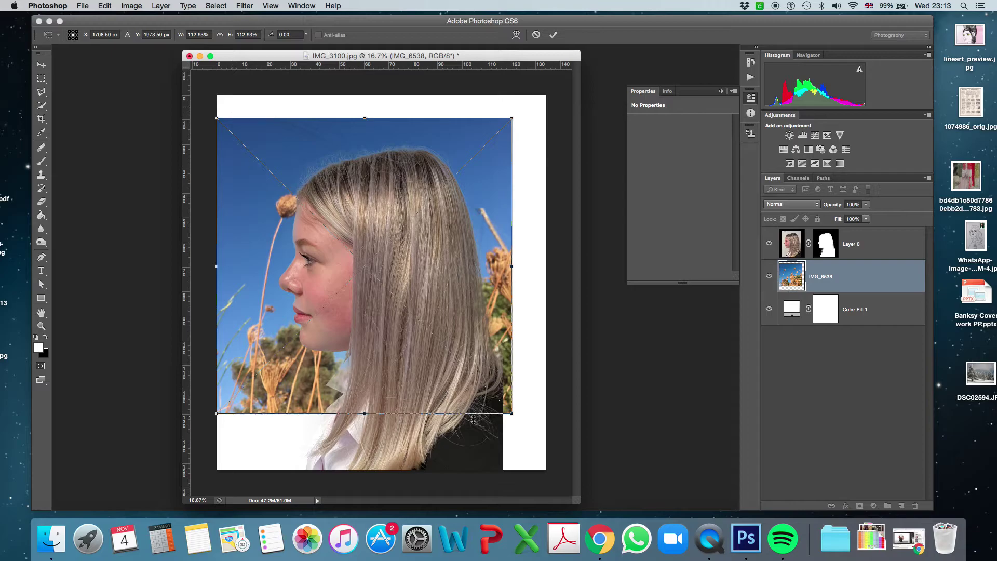
drag(512, 414, 518, 469)
key(shift)
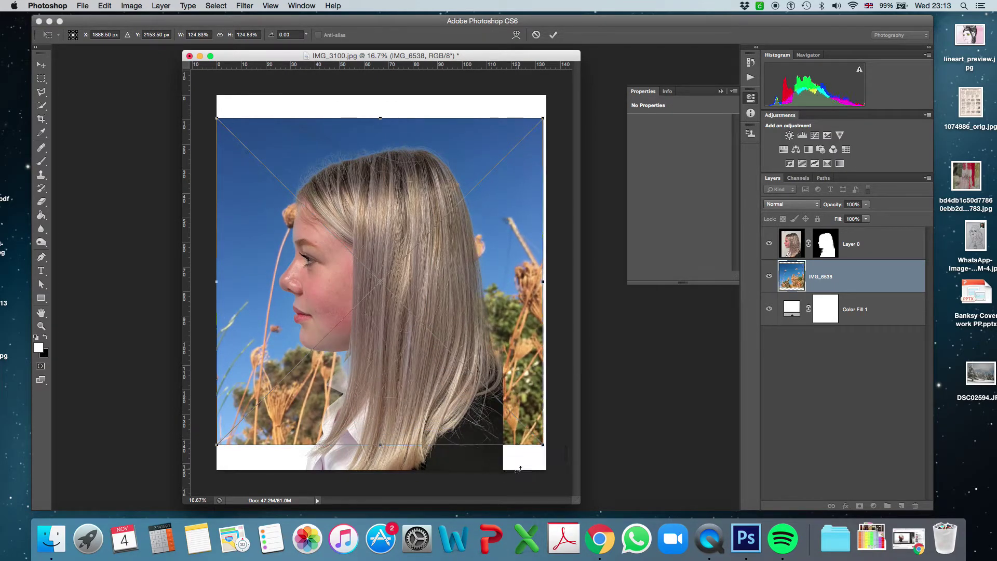
drag(383, 446, 383, 448)
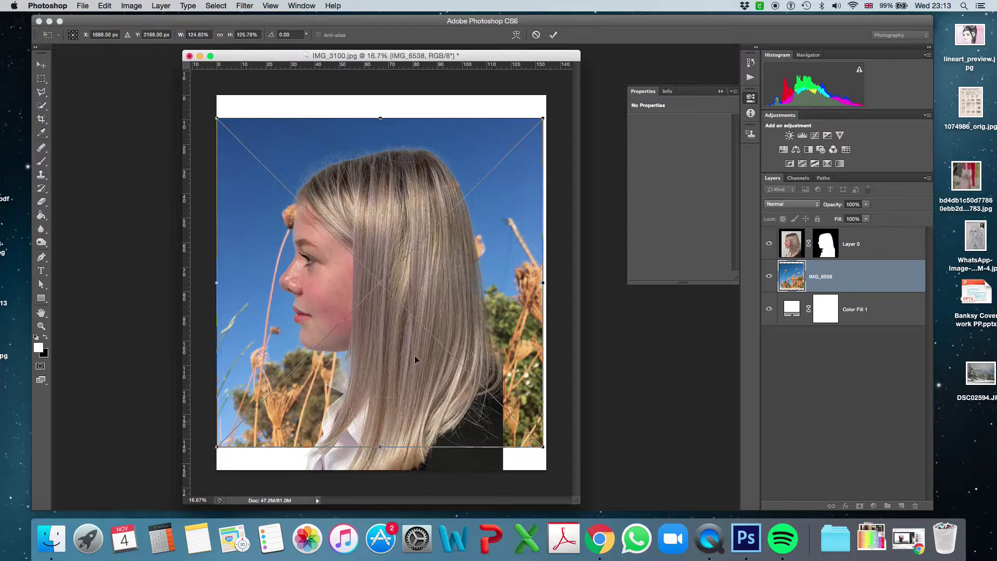
click(554, 36)
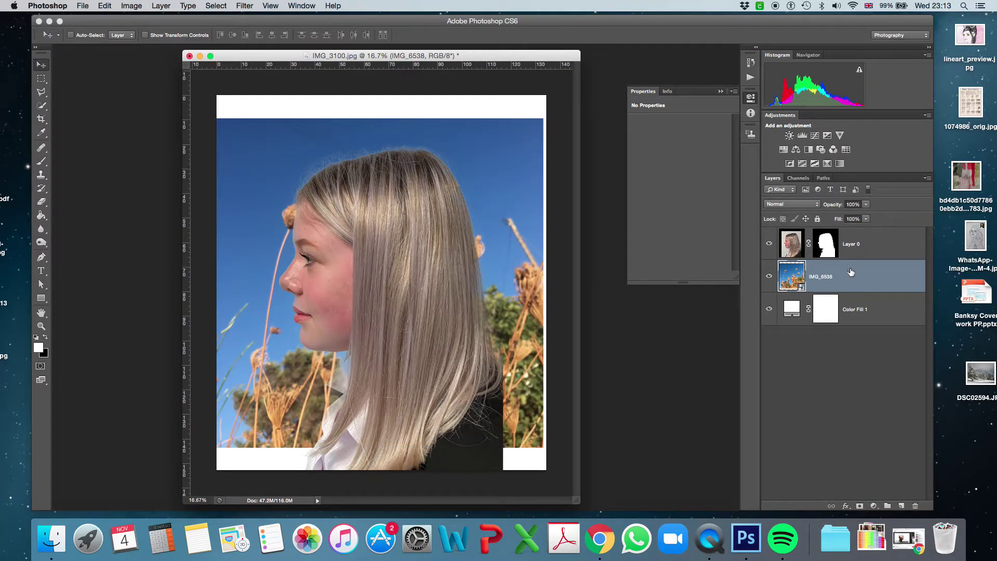
- Move the IMG_6538 layer above Layer 0 and lower its opacity to 53%
drag(856, 275, 859, 236)
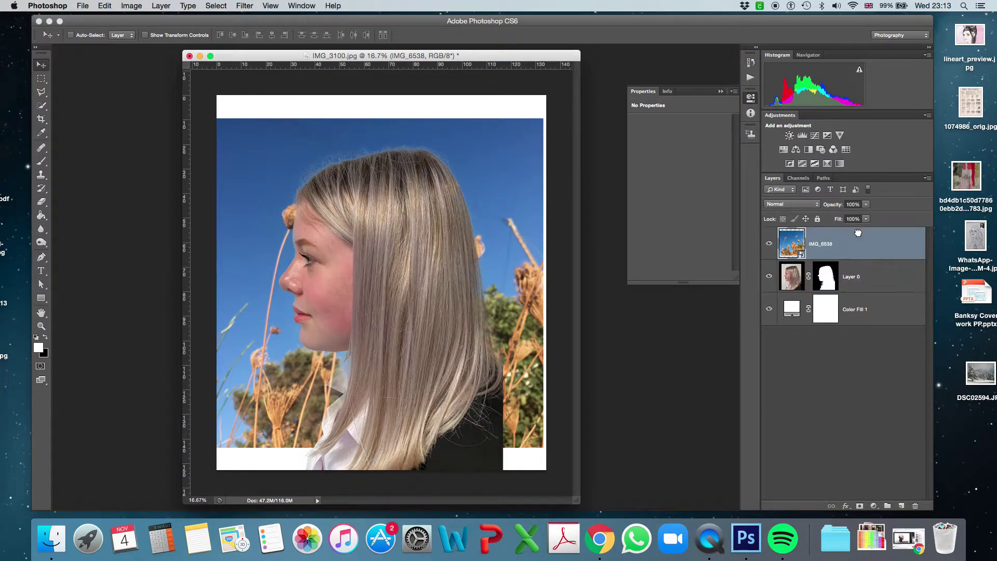
click(867, 219)
drag(868, 218, 844, 217)
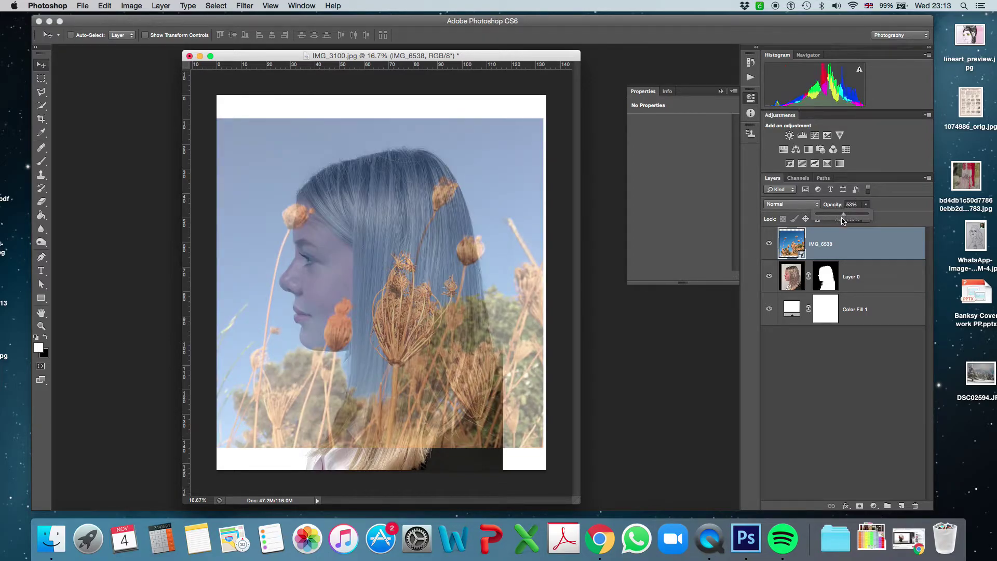
- Shift the IMG_6538 photo up and left over the head and stretch its height to about 139.35%, down to the canvas's bottom edge
drag(434, 294, 413, 289)
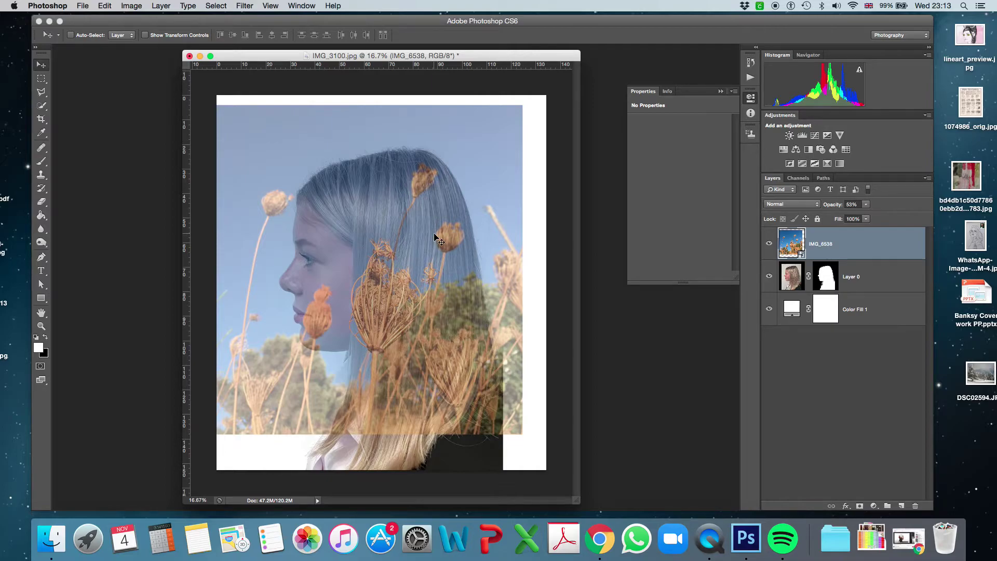
key(ctrl+t)
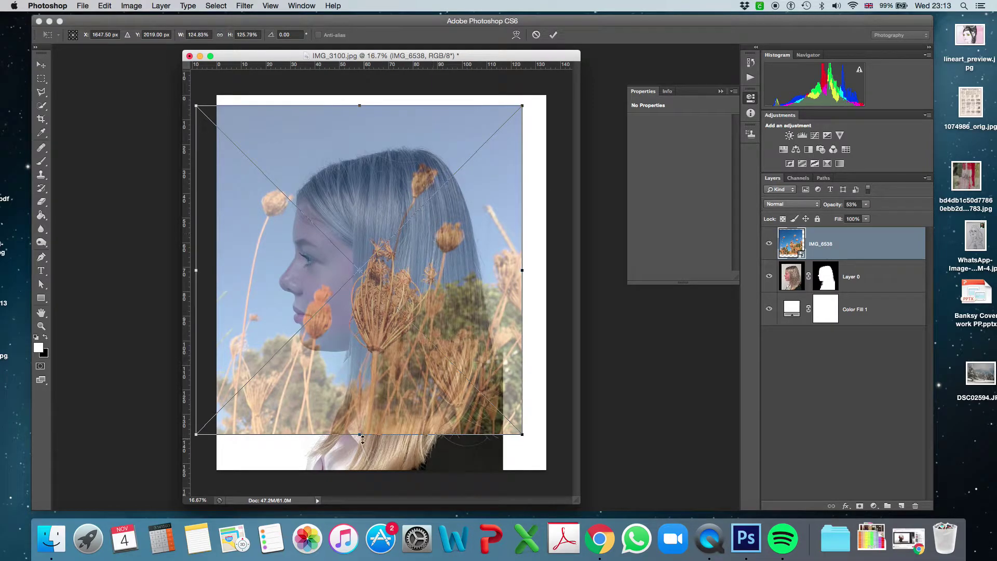
drag(360, 436, 362, 470)
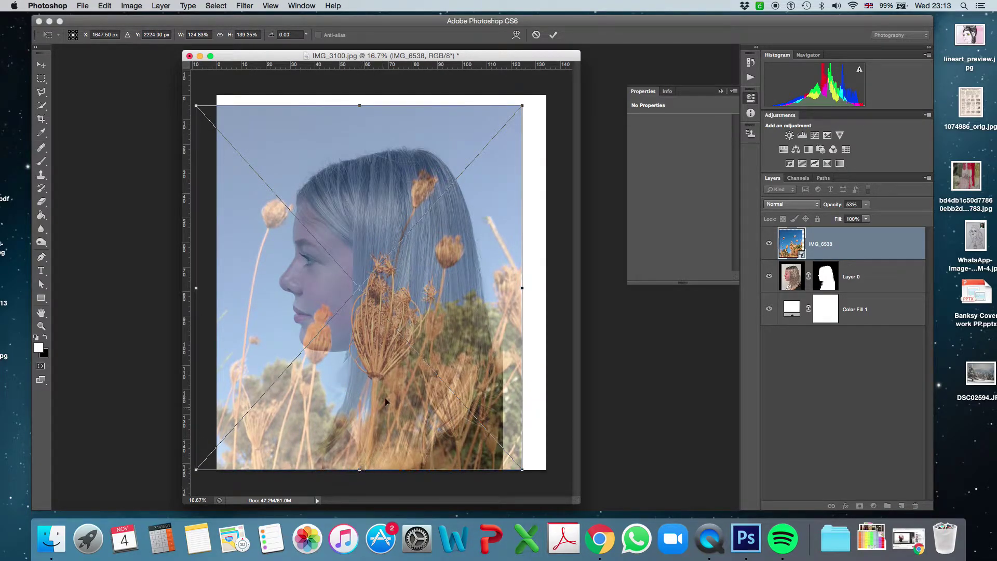
click(554, 35)
- Raise the IMG_6538 photo to cover the canvas's top edge and stretch it down to the bottom edge again
mouse_move(414, 291)
mouse_down()
mouse_move(421, 272)
mouse_move(414, 279)
mouse_up()
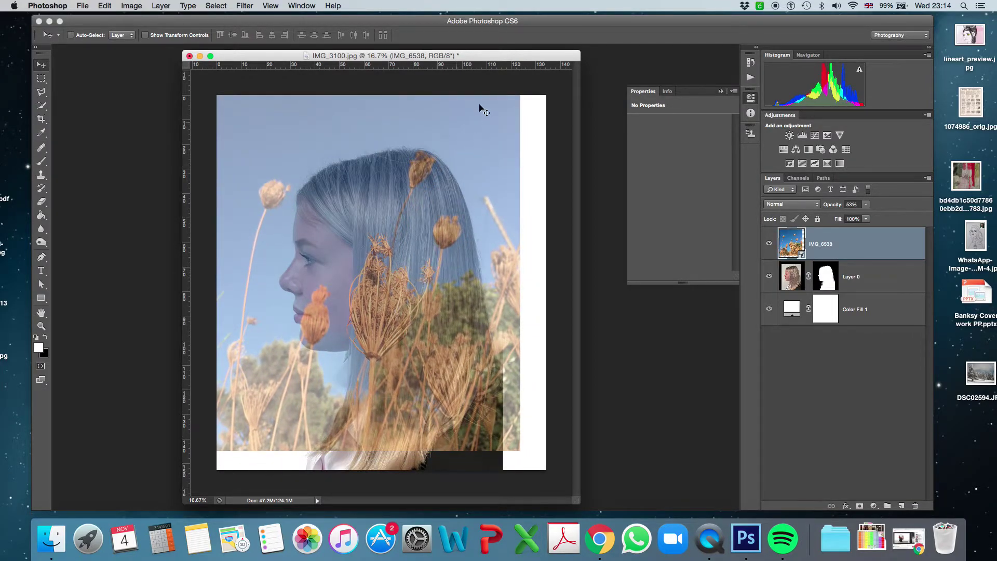
key(super+t)
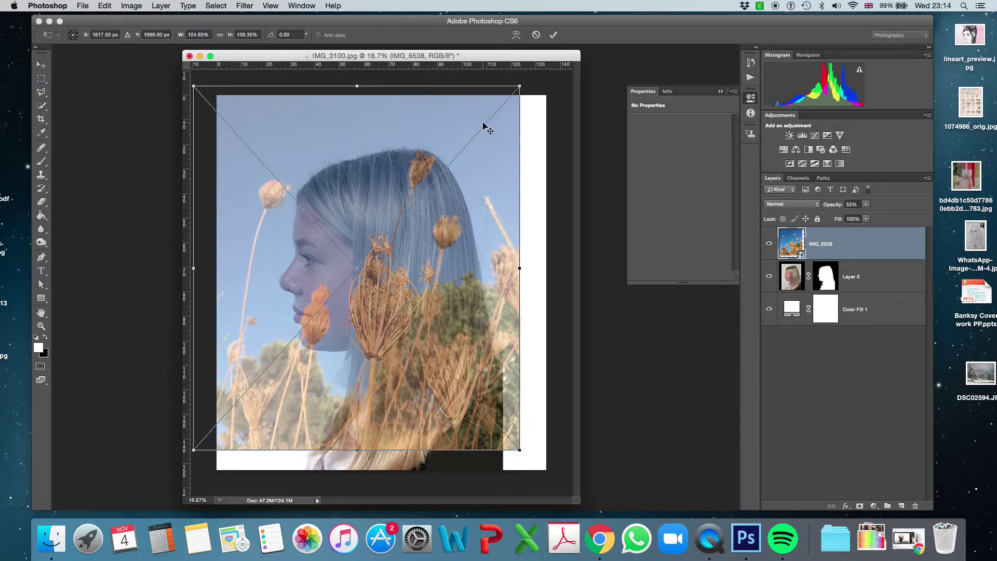
drag(358, 447, 356, 470)
click(553, 35)
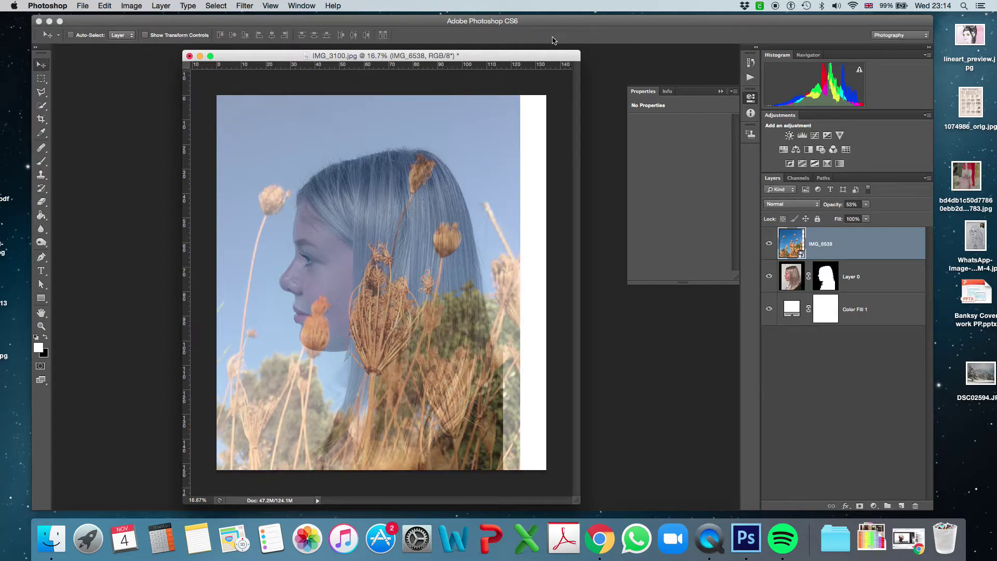
- Restore the IMG_6538 layer to 100% opacity and clip it to Layer 0 with a clipping mask
click(866, 207)
drag(867, 215, 893, 217)
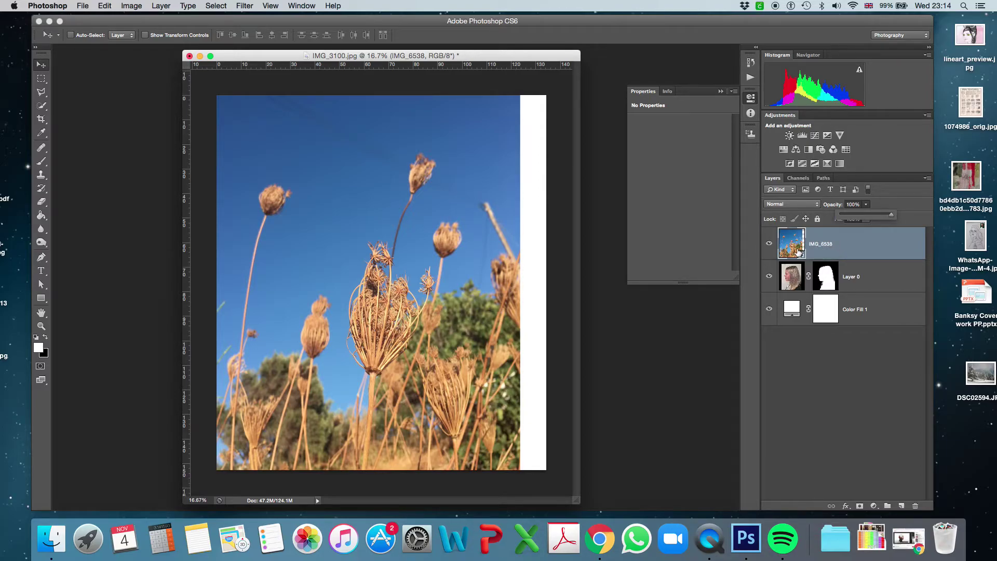
right_click(825, 245)
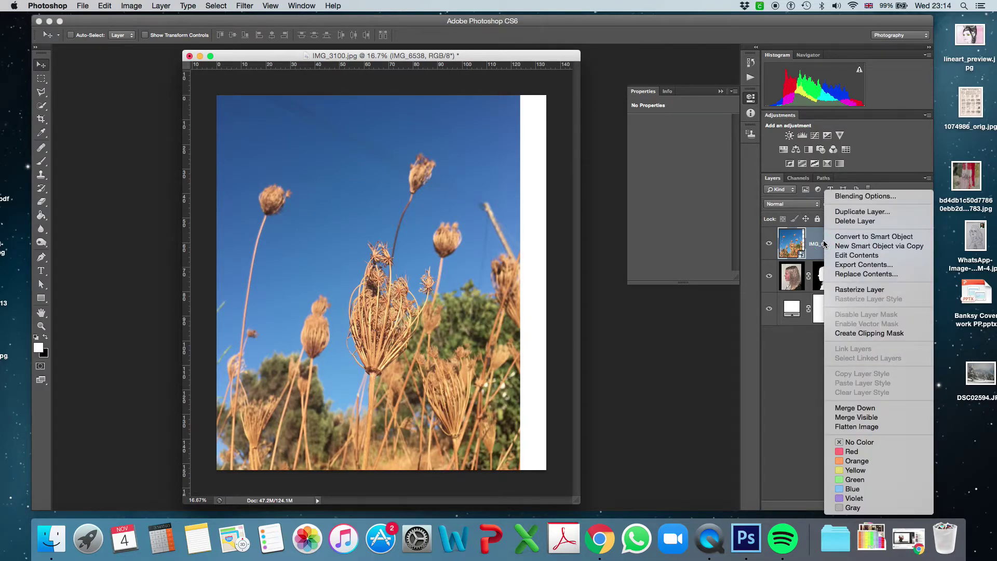
click(865, 335)
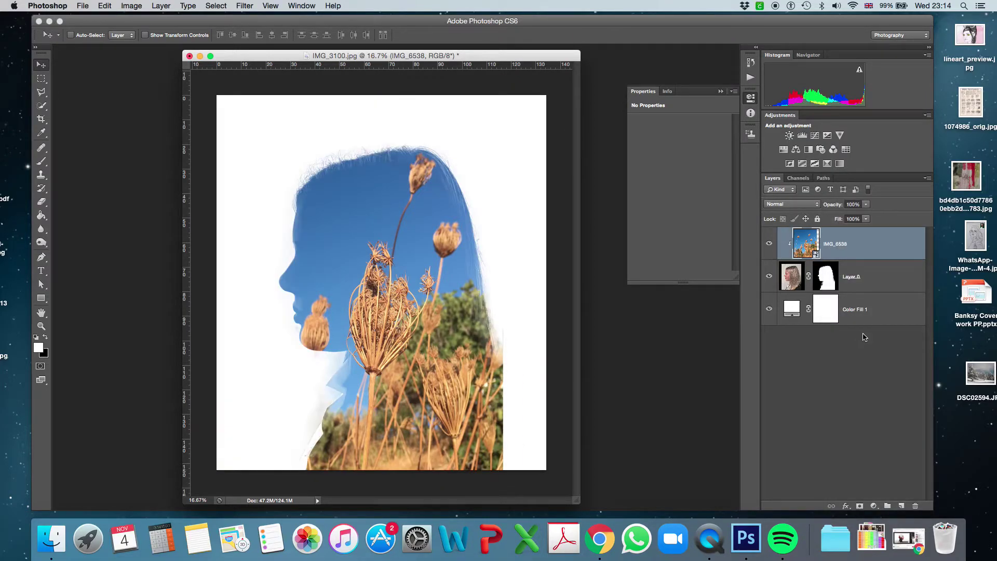
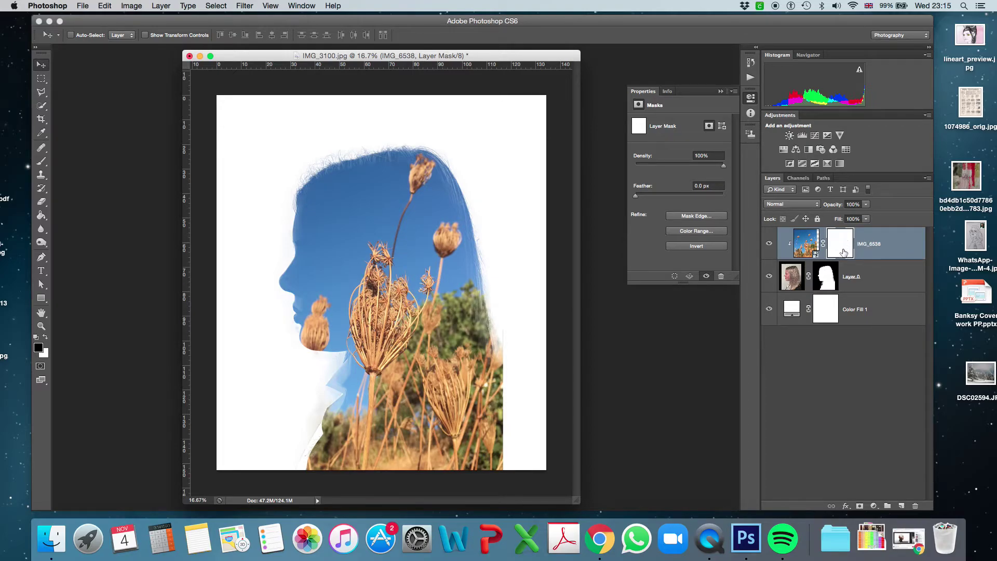
- Set up the Brush tool for the IMG_6538 layer mask with black foreground, 100% opacity, 50% flow and a size of 600 px
click(42, 164)
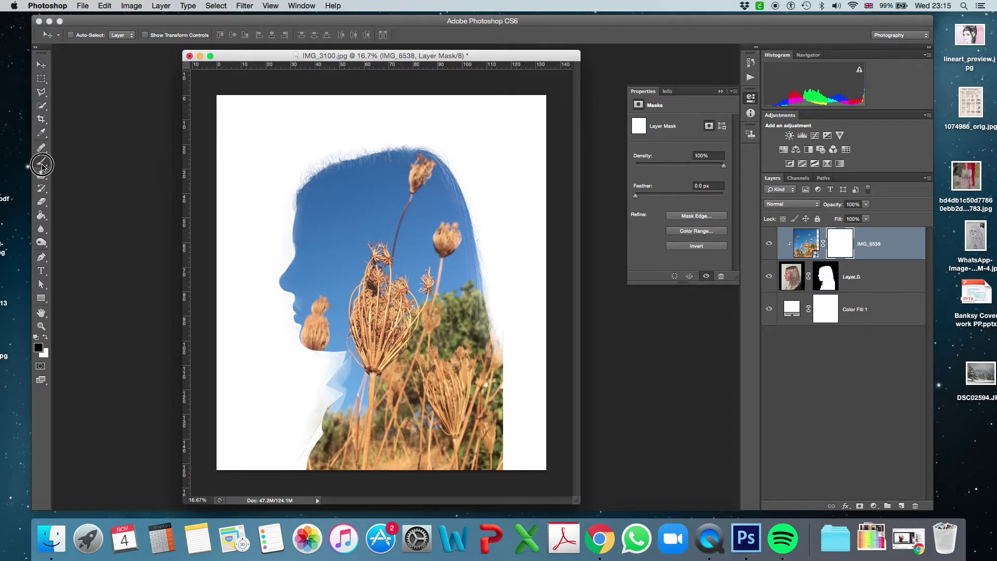
click(45, 338)
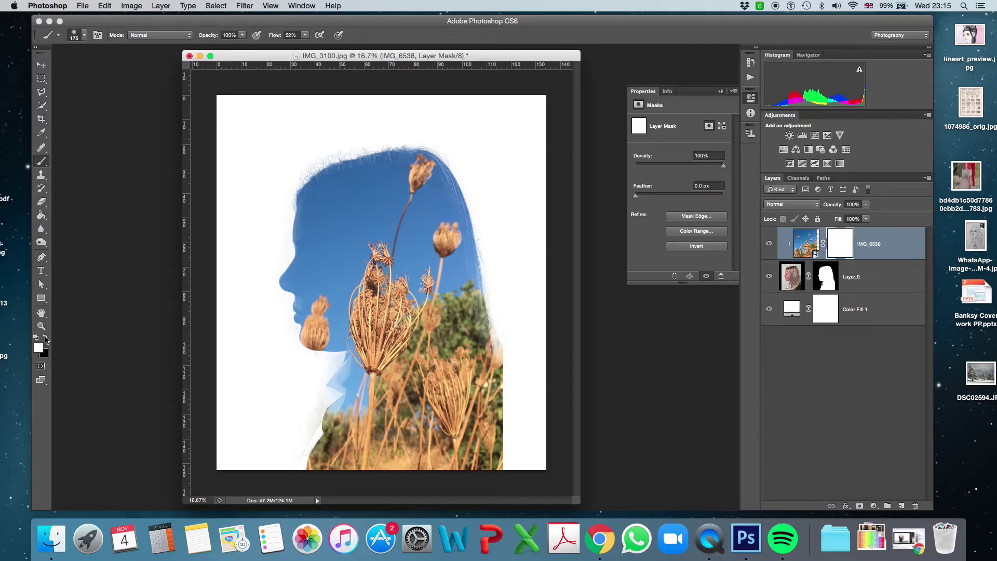
click(45, 339)
click(243, 36)
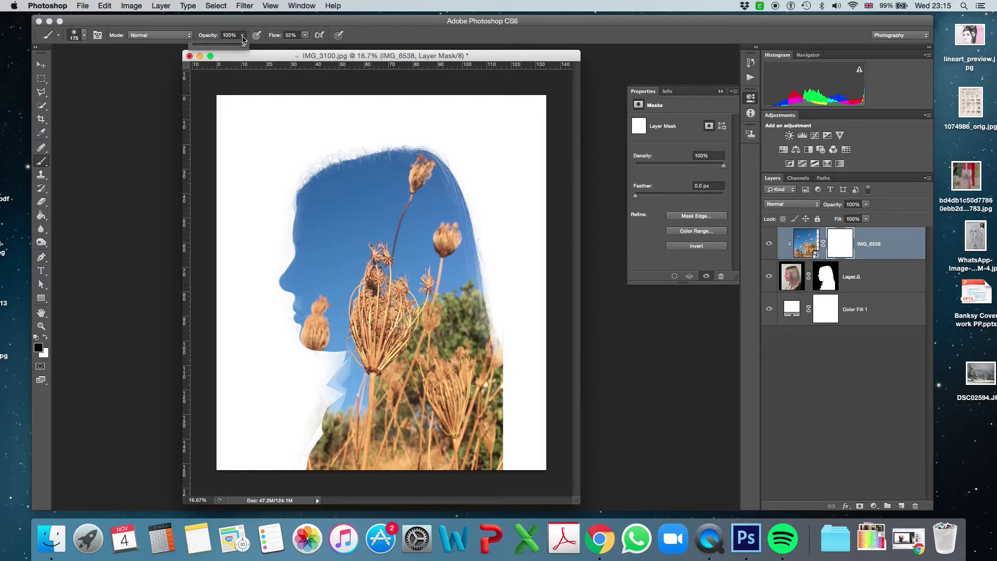
click(244, 46)
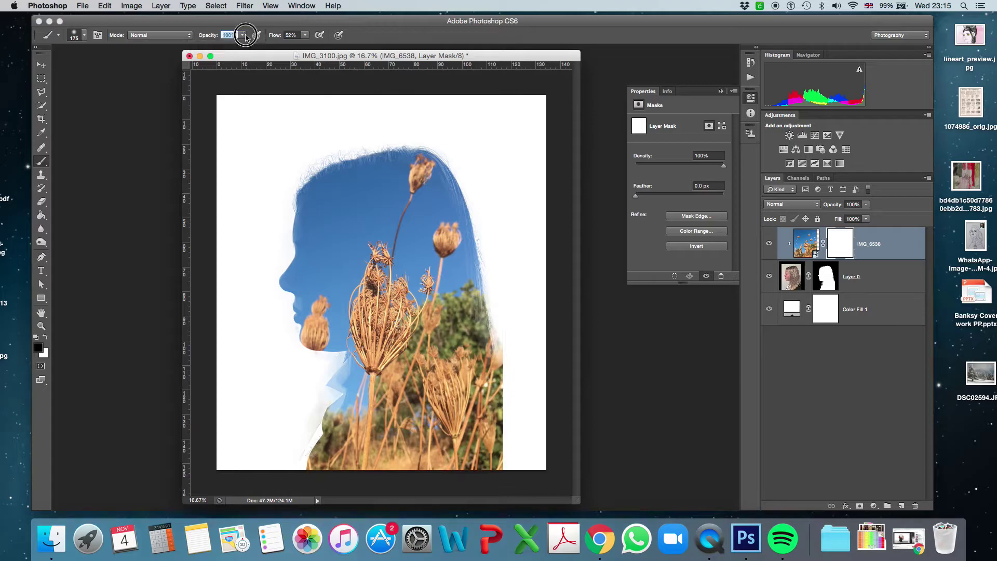
click(305, 35)
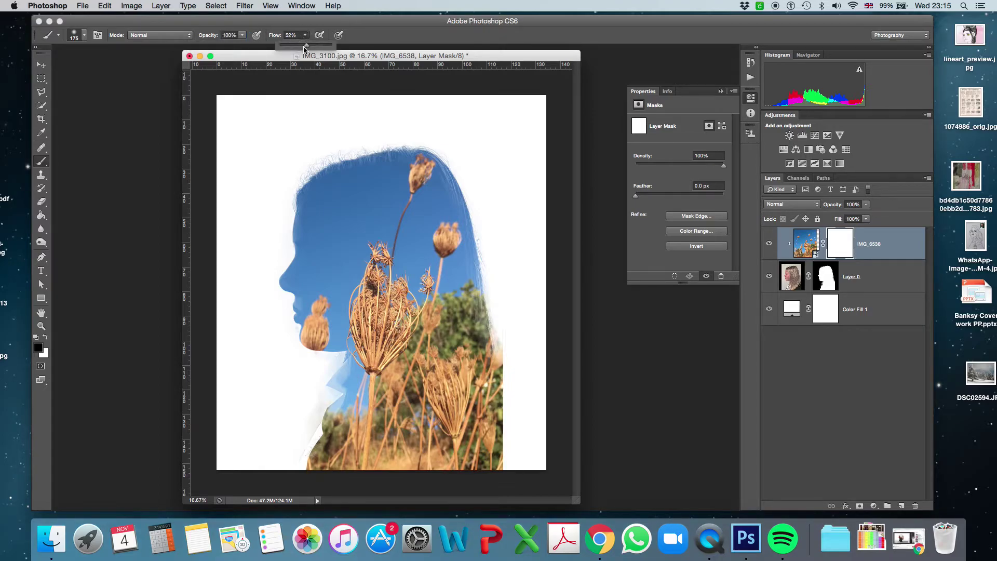
drag(307, 47, 306, 48)
key(bracketright)
key(bracketright)
key(bracketright)
key(bracketright)
key(bracketright)
key(bracketright)
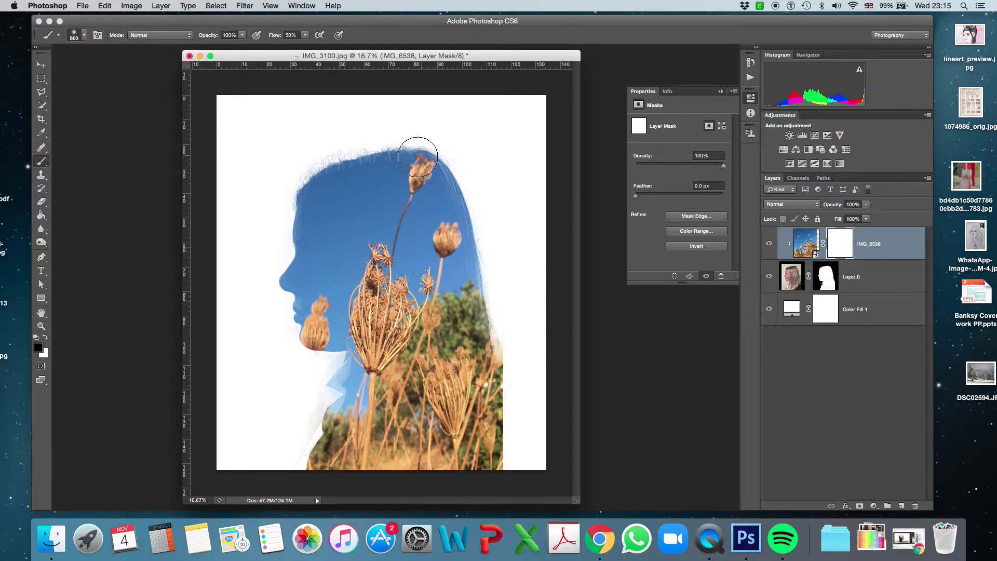
- Paint black on the IMG_6538 layer mask over the face, forehead and front hair to reveal the portrait beneath
mouse_move(289, 244)
mouse_down()
mouse_move(304, 339)
mouse_move(317, 328)
mouse_move(314, 300)
mouse_move(319, 326)
mouse_move(309, 340)
mouse_move(314, 292)
mouse_move(314, 333)
mouse_up()
drag(293, 236, 302, 244)
drag(310, 304, 308, 287)
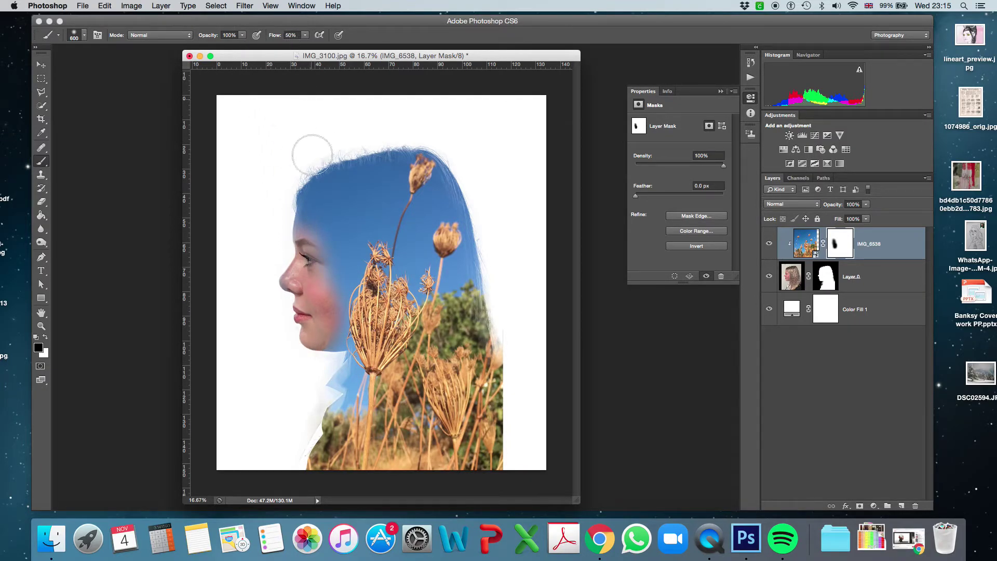
mouse_move(296, 242)
mouse_down()
mouse_move(300, 231)
mouse_move(313, 270)
mouse_up()
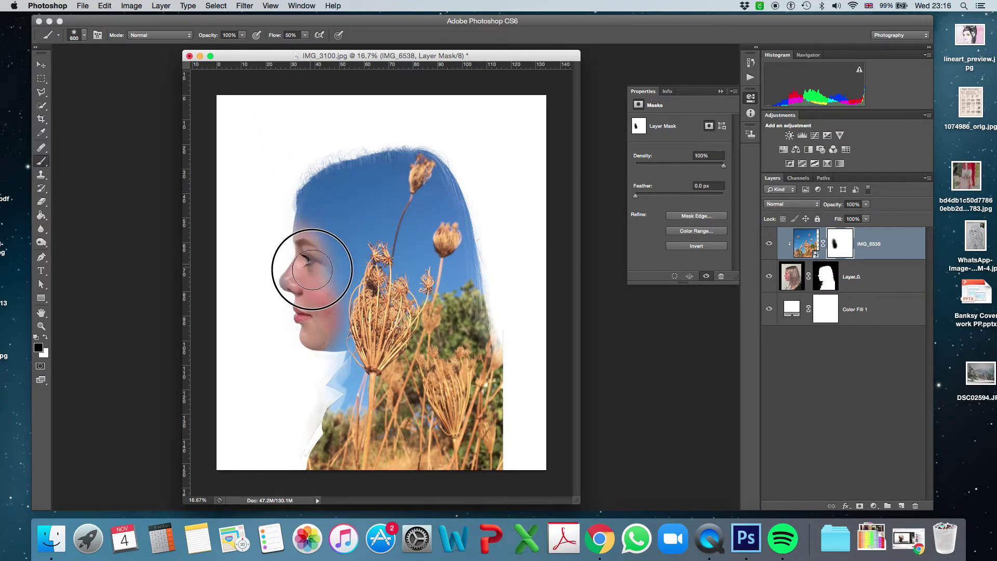
mouse_move(312, 305)
mouse_down()
mouse_move(324, 340)
mouse_move(295, 221)
mouse_move(320, 244)
mouse_move(329, 312)
mouse_up()
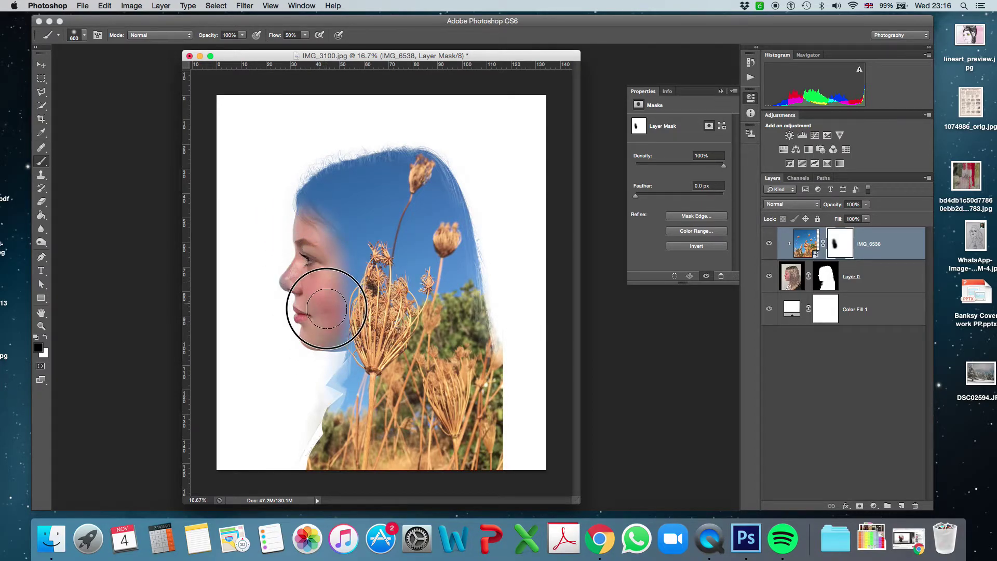
mouse_move(304, 209)
mouse_down()
mouse_move(299, 190)
mouse_move(335, 274)
mouse_move(323, 265)
mouse_move(330, 361)
mouse_up()
mouse_move(322, 233)
mouse_down()
mouse_move(309, 207)
mouse_move(334, 282)
mouse_move(320, 296)
mouse_up()
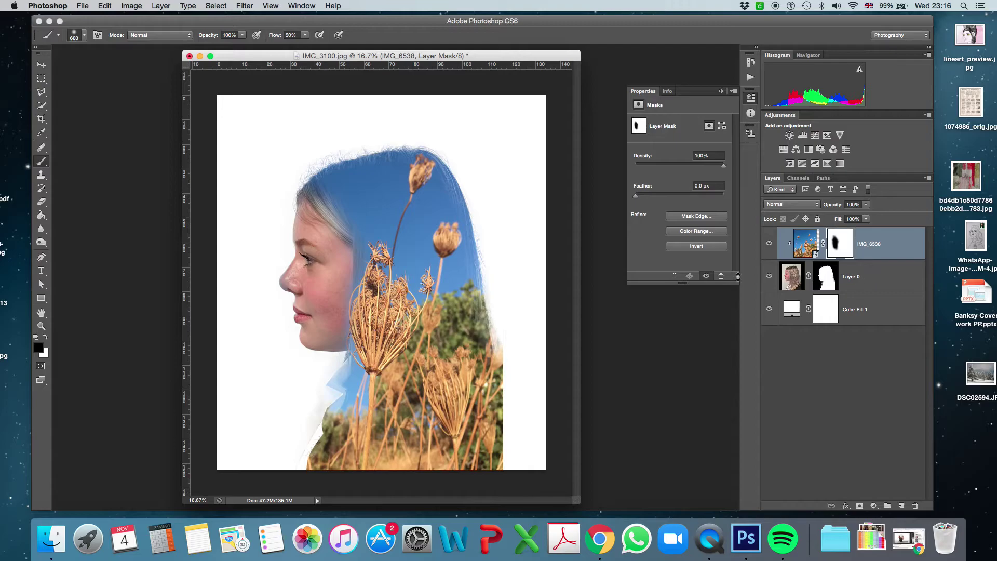
- Add a Black & White adjustment directly above Layer 0, keeping the default preset
click(870, 281)
key(x)
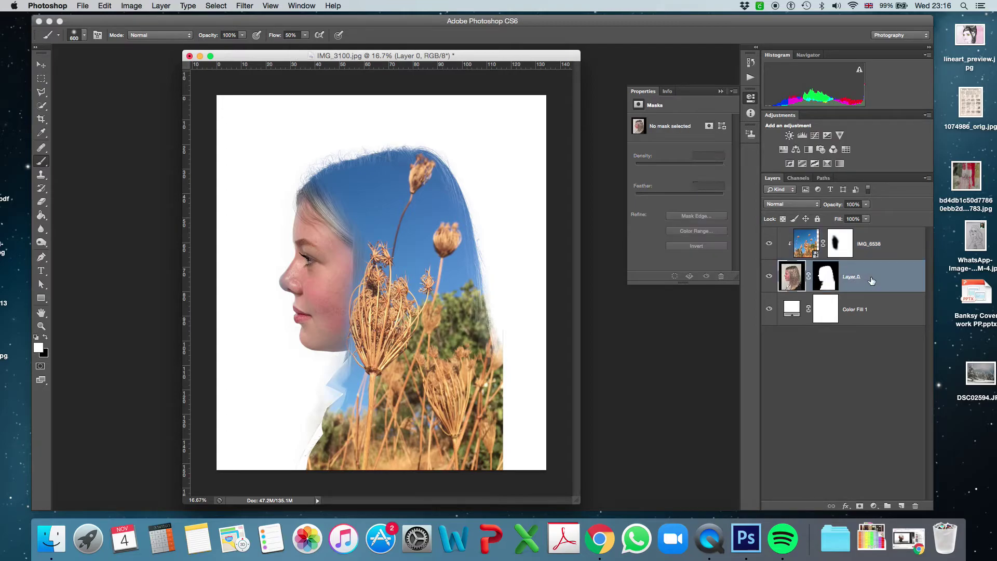
click(874, 506)
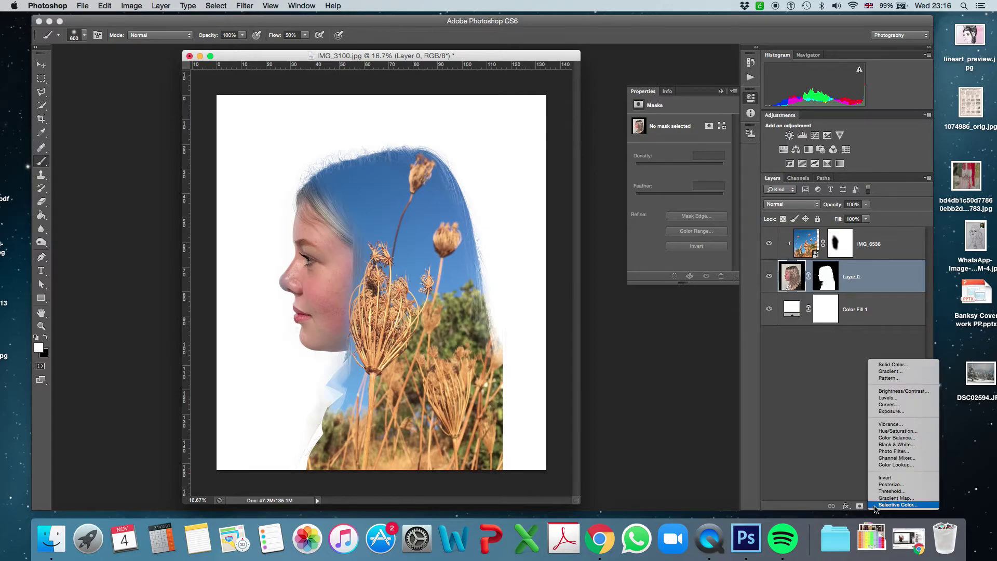
click(895, 445)
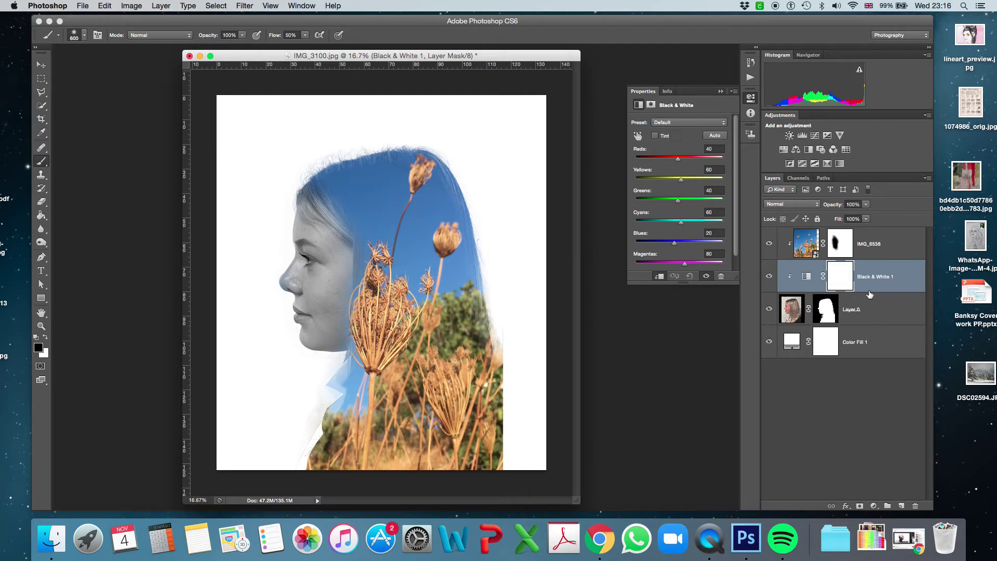
- Add a Gradient Map adjustment layer above the IMG_6538 layer
click(887, 245)
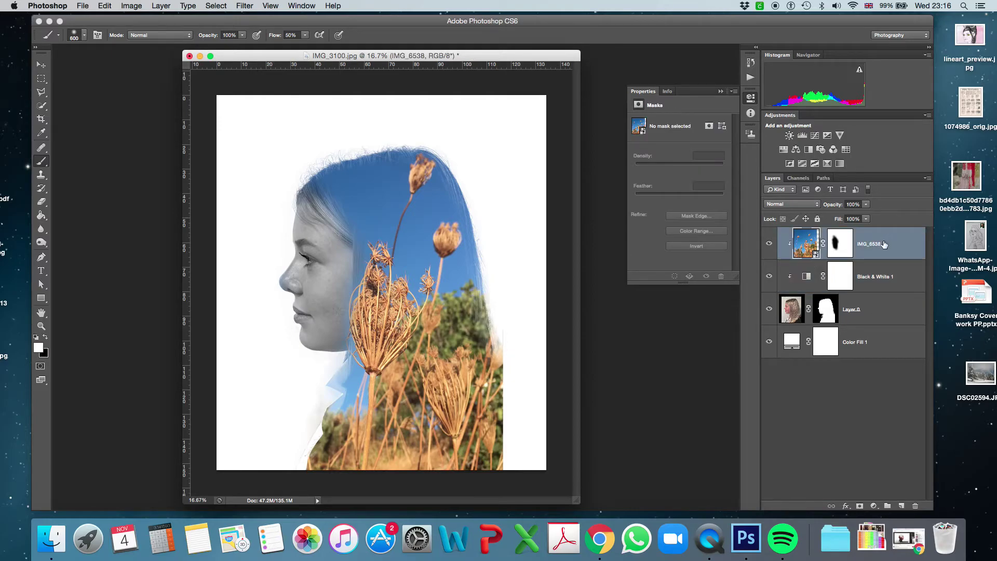
click(875, 507)
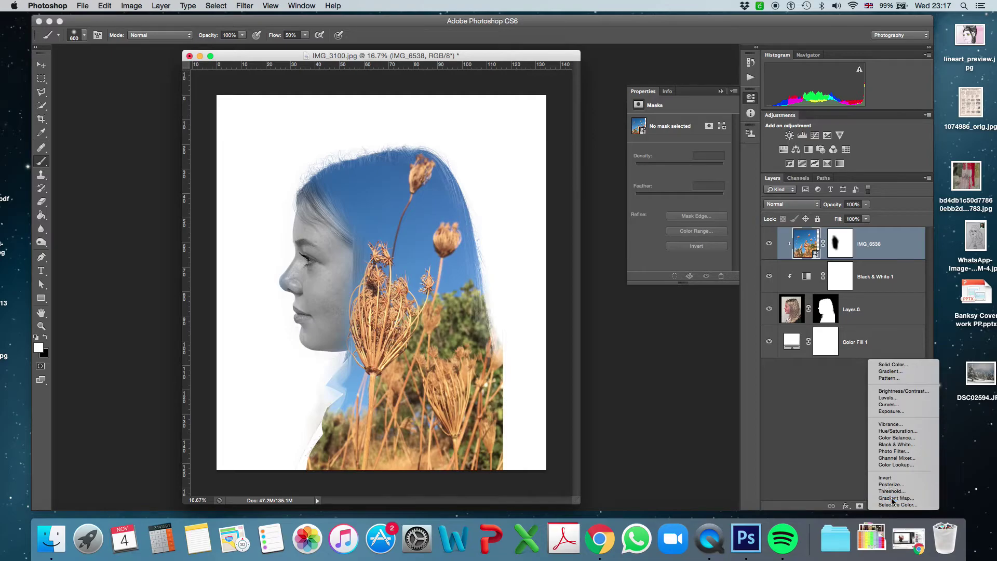
click(892, 498)
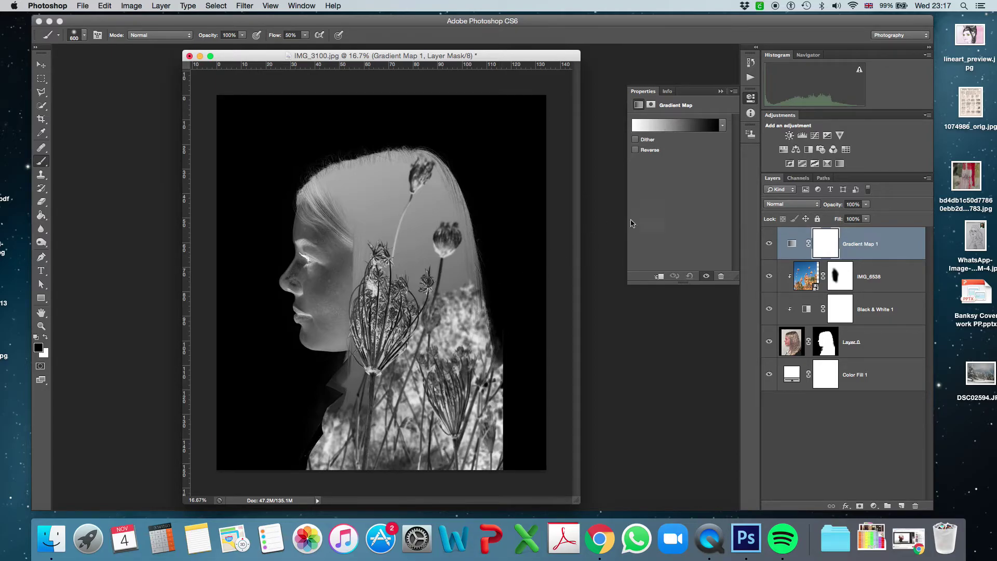
- Open the gradient map's gradient for editing and replace the current presets with the Photographic Toning set
click(684, 130)
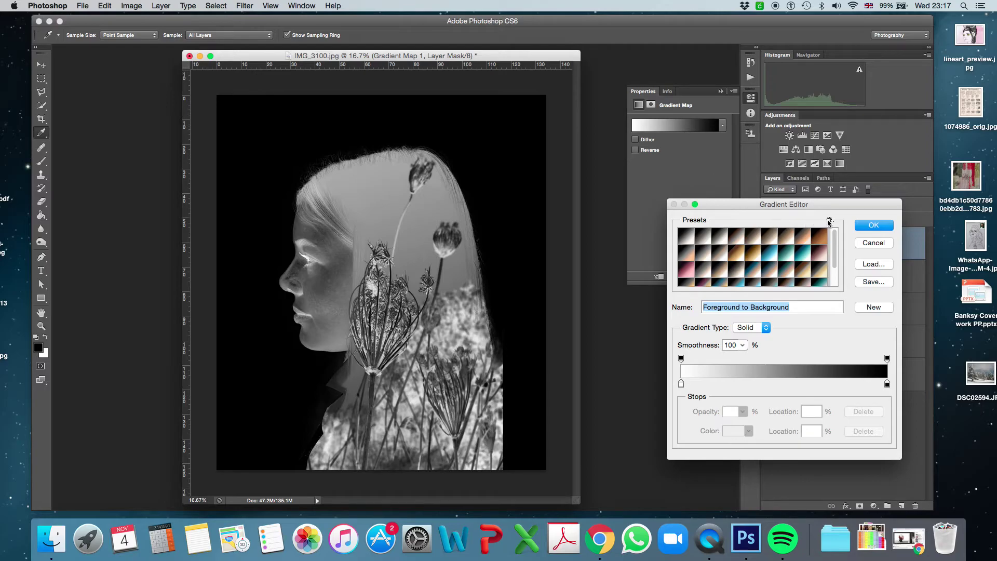
click(830, 223)
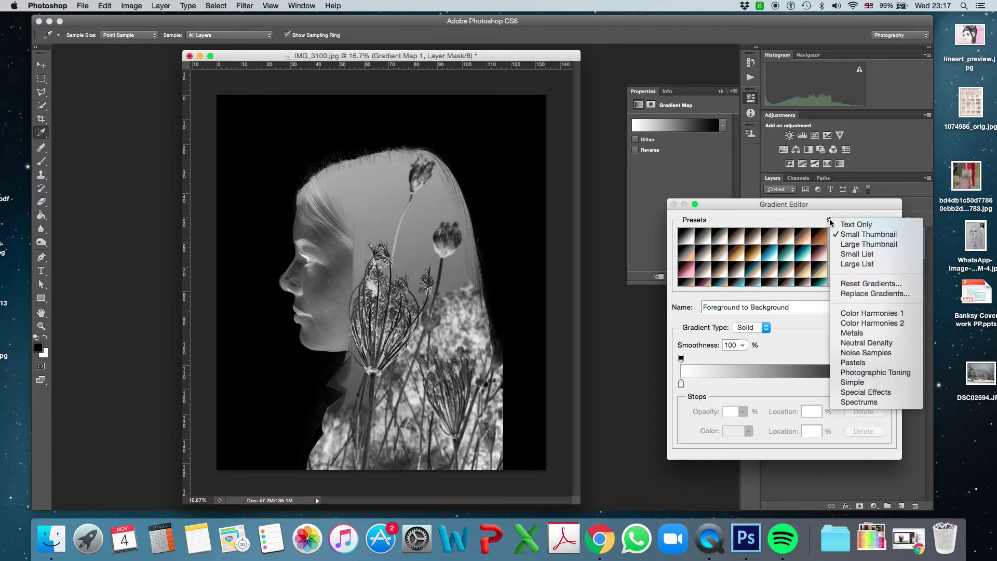
click(861, 373)
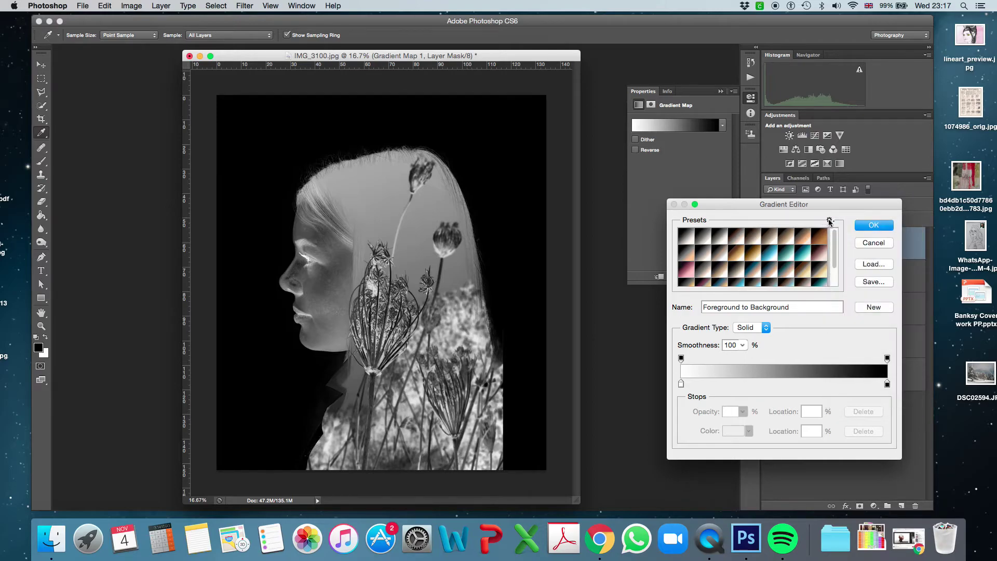
click(830, 221)
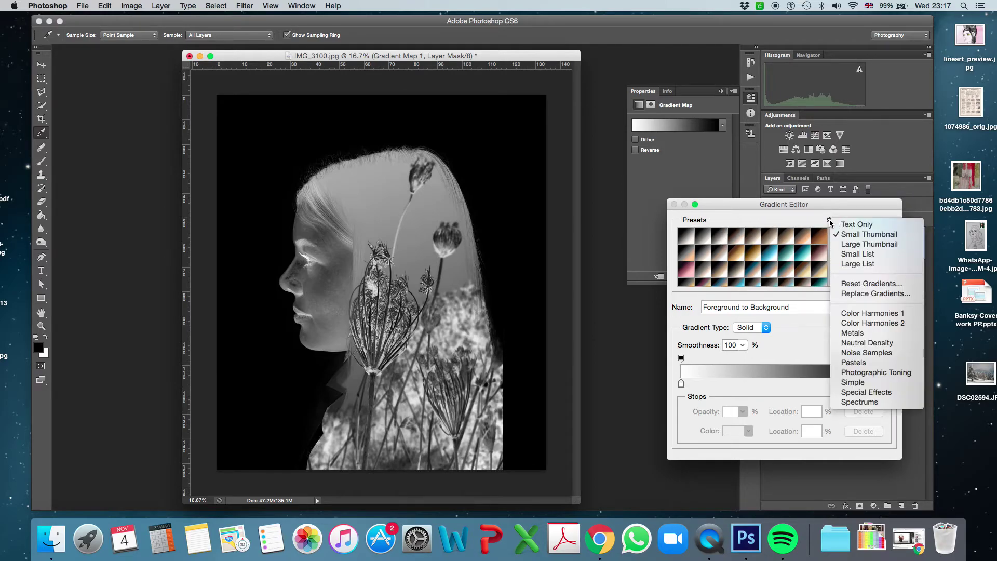
click(877, 373)
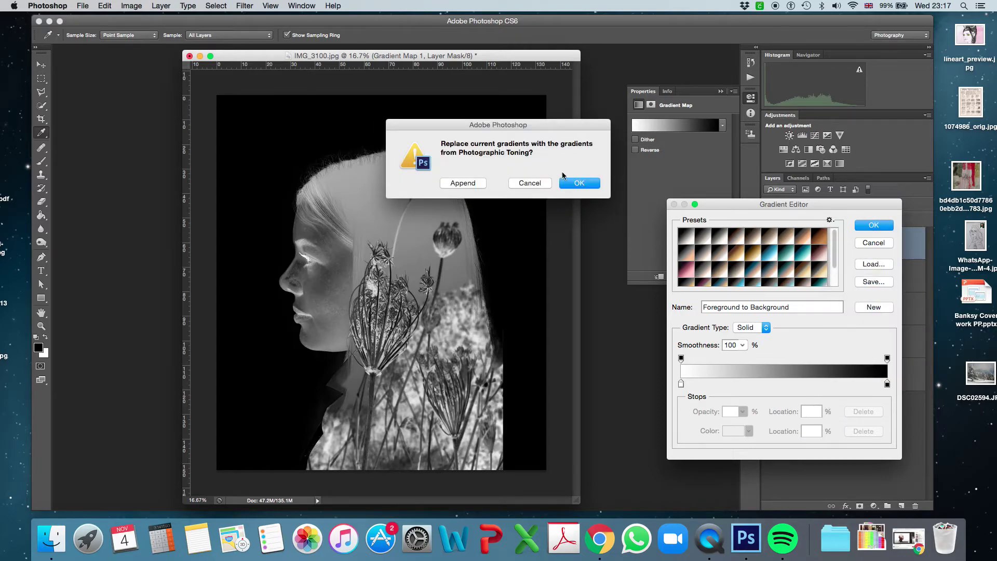
click(578, 184)
- Try out toning gradients on the portrait, including Gold 2, Blue 1, Cyan-Sepia, Sepia-Selenium 1 to 3 and Gold-Sepia
click(752, 257)
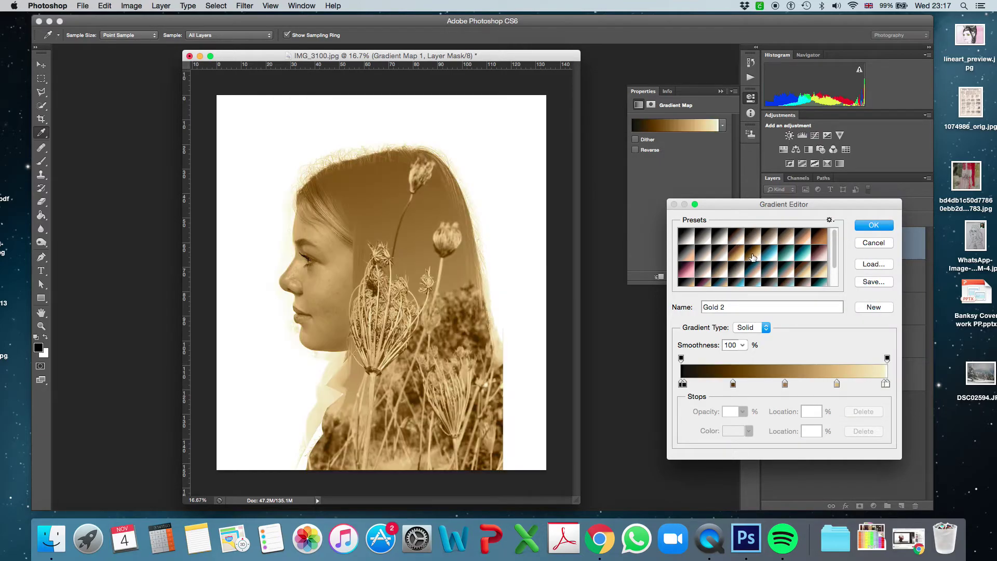
click(765, 257)
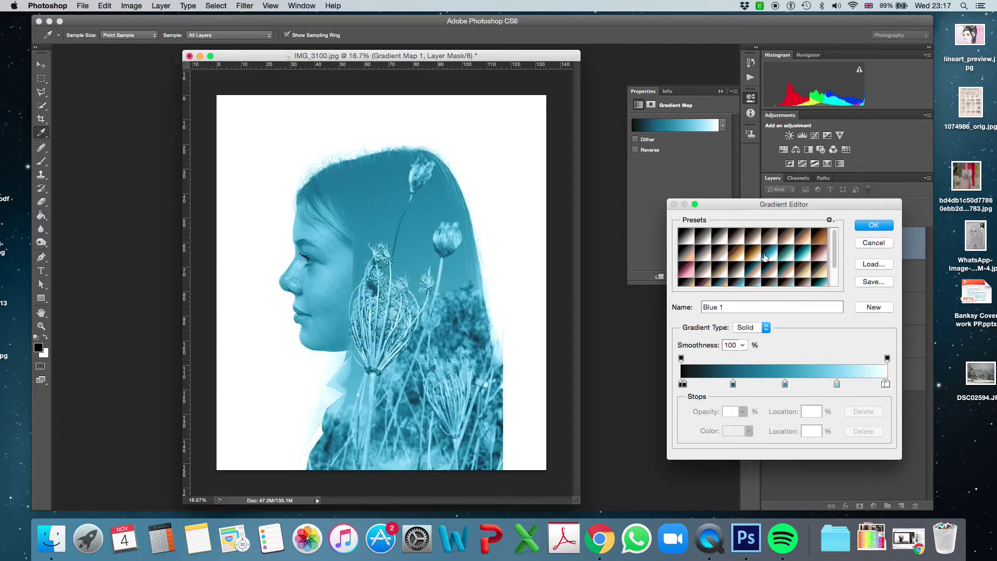
click(703, 257)
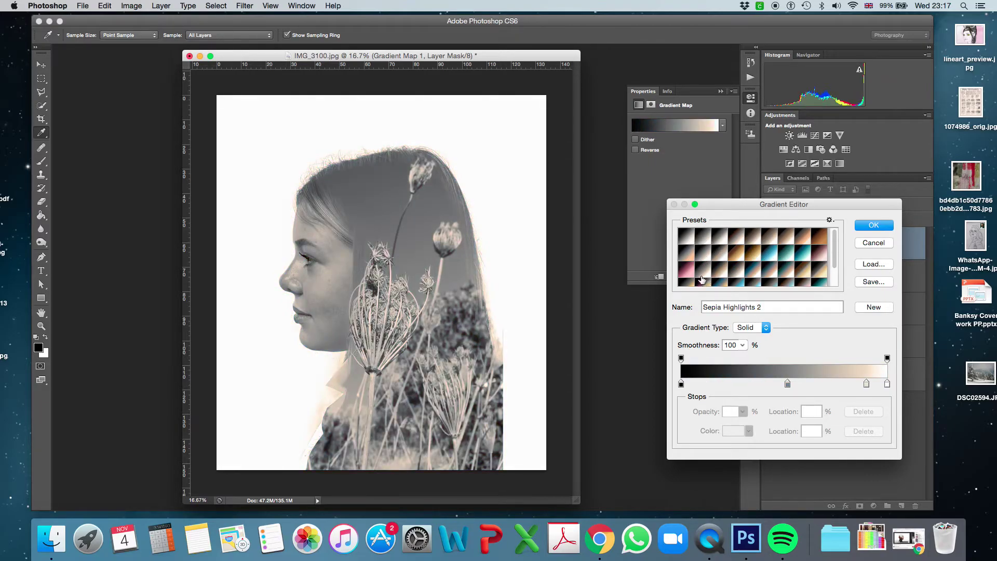
click(704, 275)
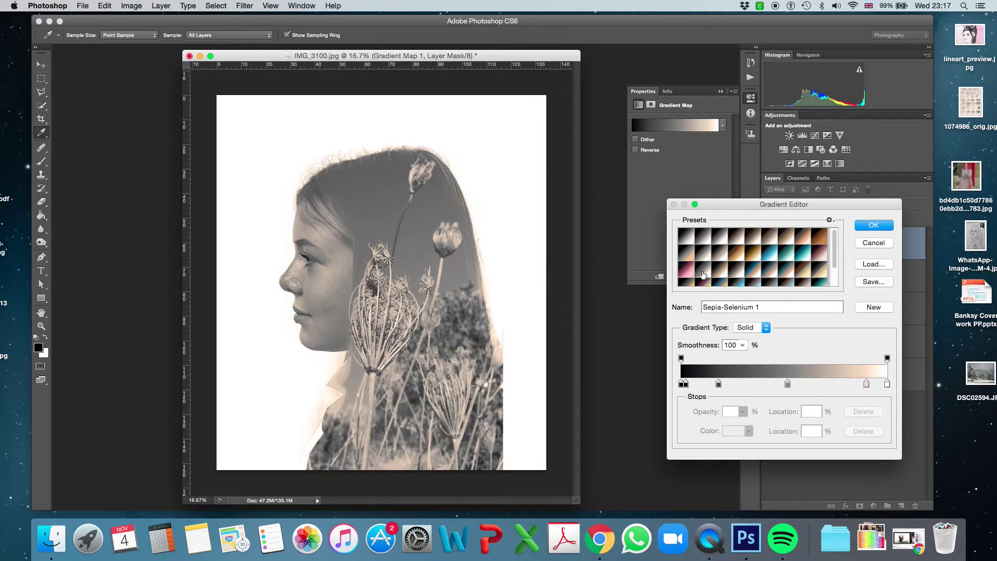
click(820, 272)
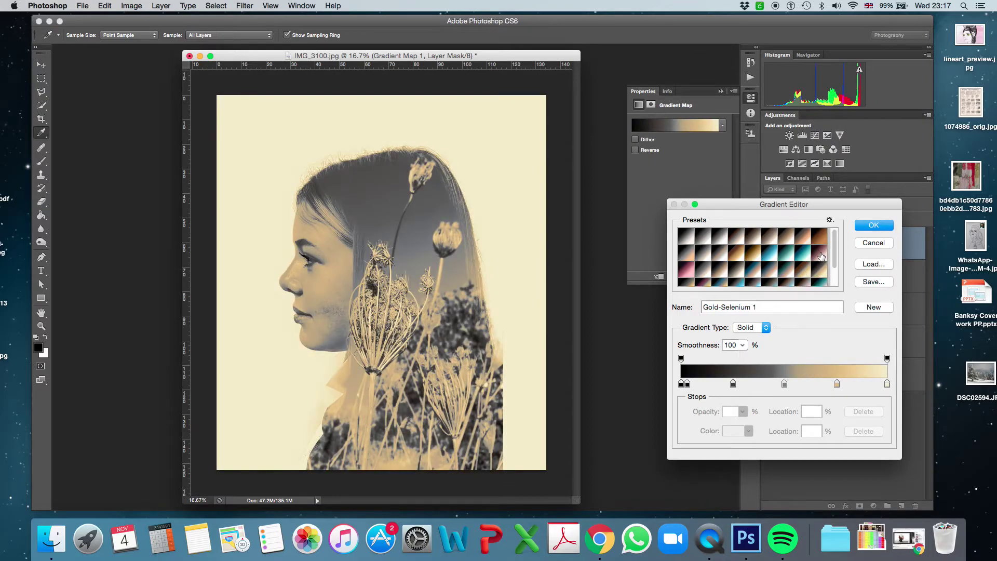
click(821, 256)
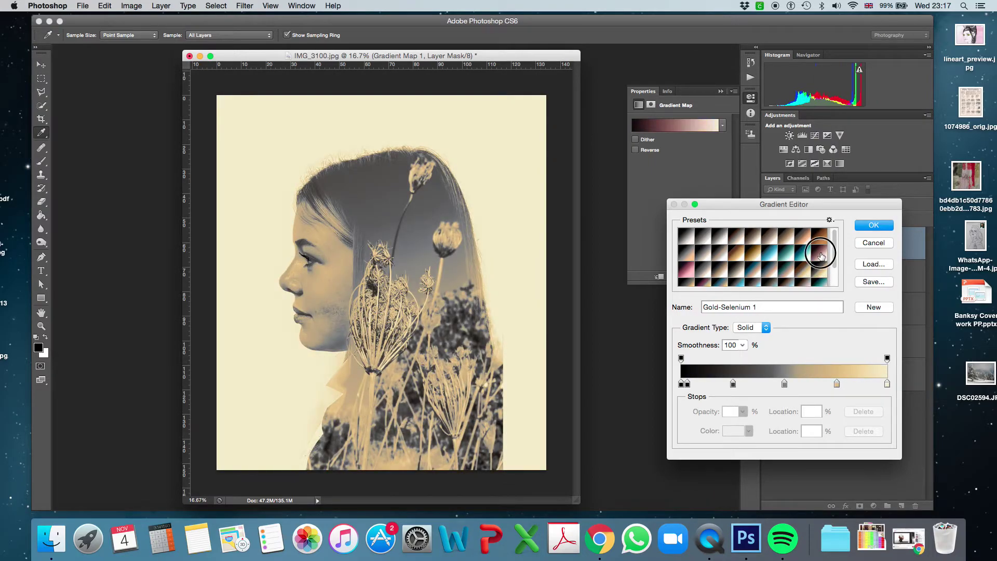
click(787, 278)
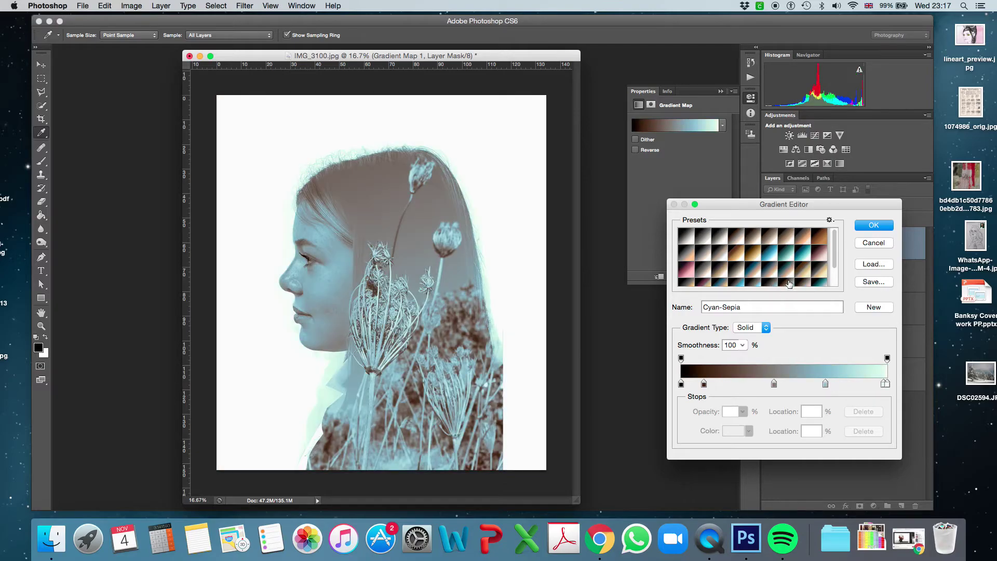
click(754, 238)
click(719, 274)
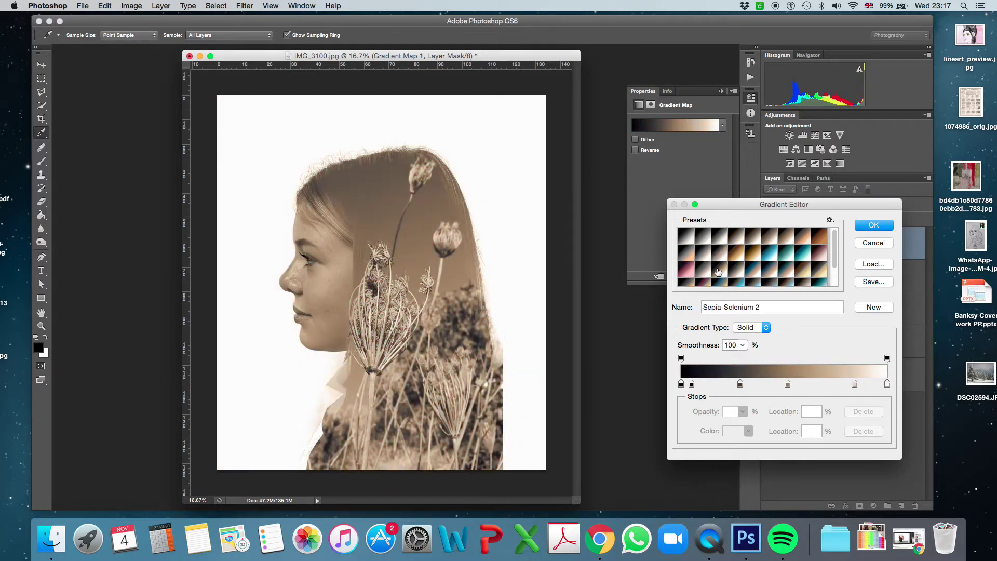
click(703, 273)
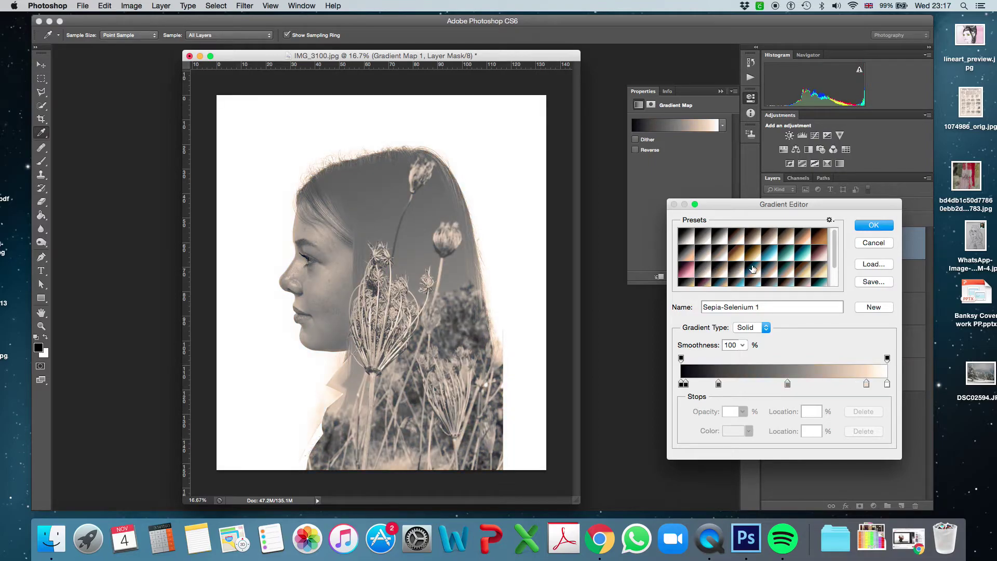
click(739, 274)
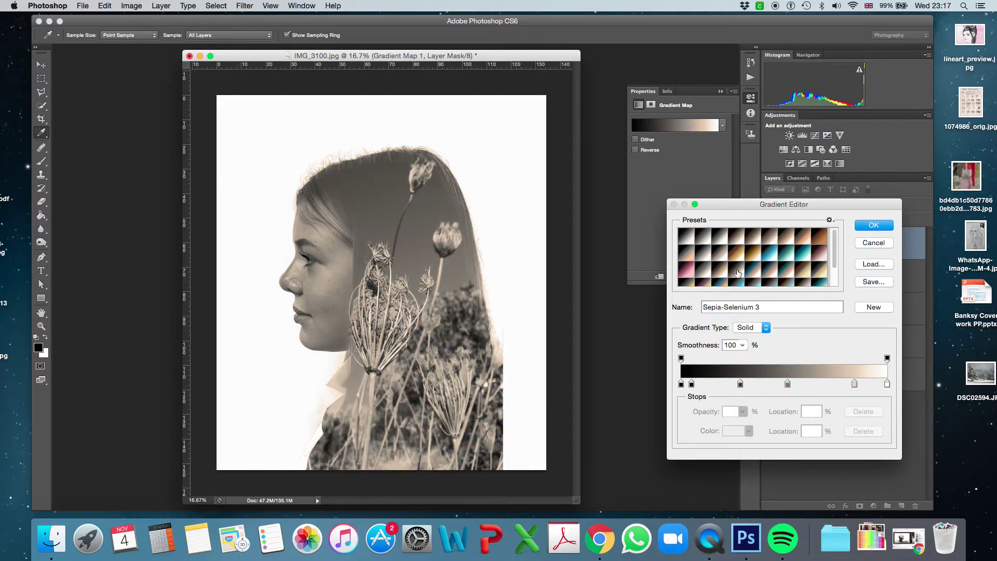
click(719, 274)
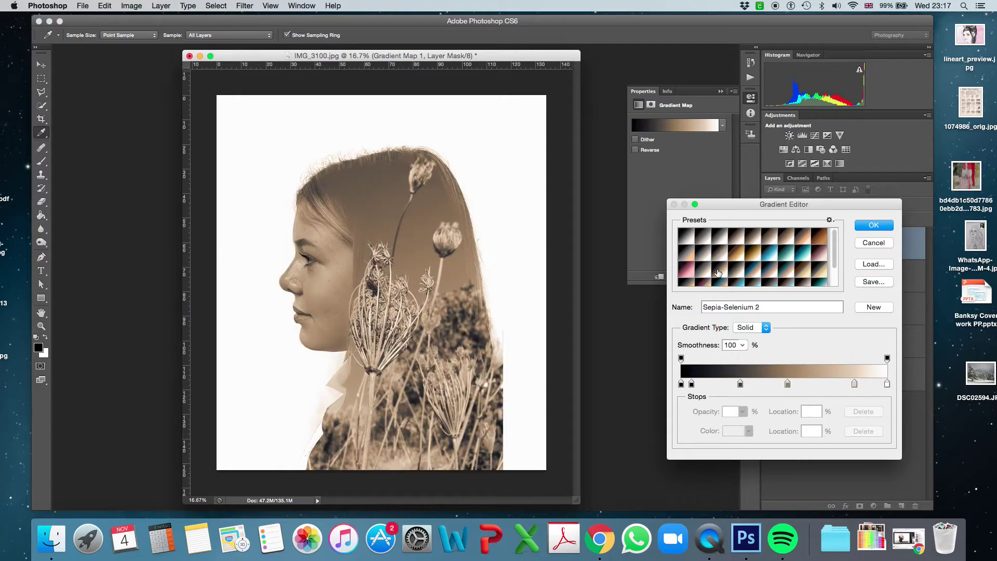
click(803, 272)
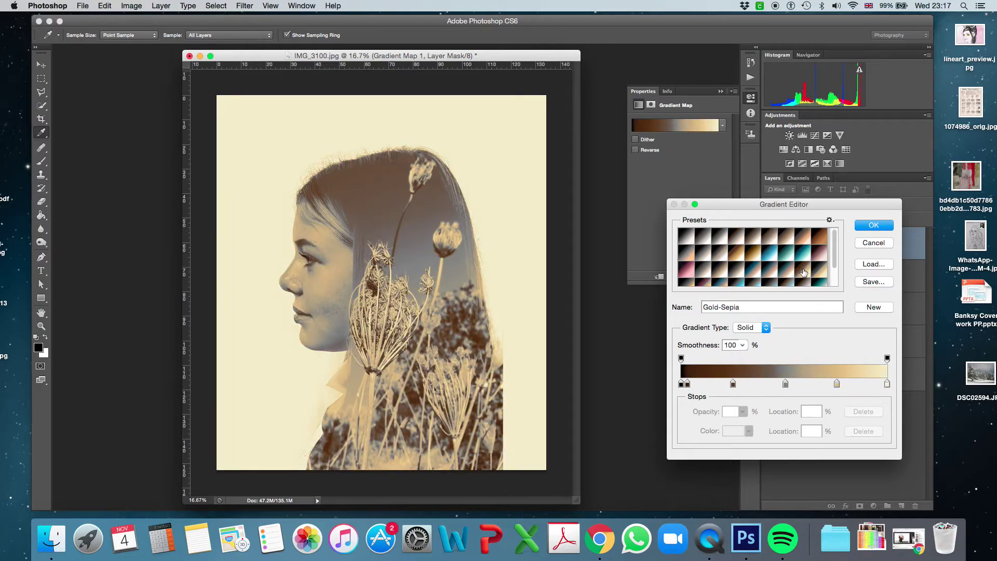
- Compare the Sepia Highlights 2 and Sepia Midtones gradients, and apply Sepia Midtones to the gradient map
click(707, 257)
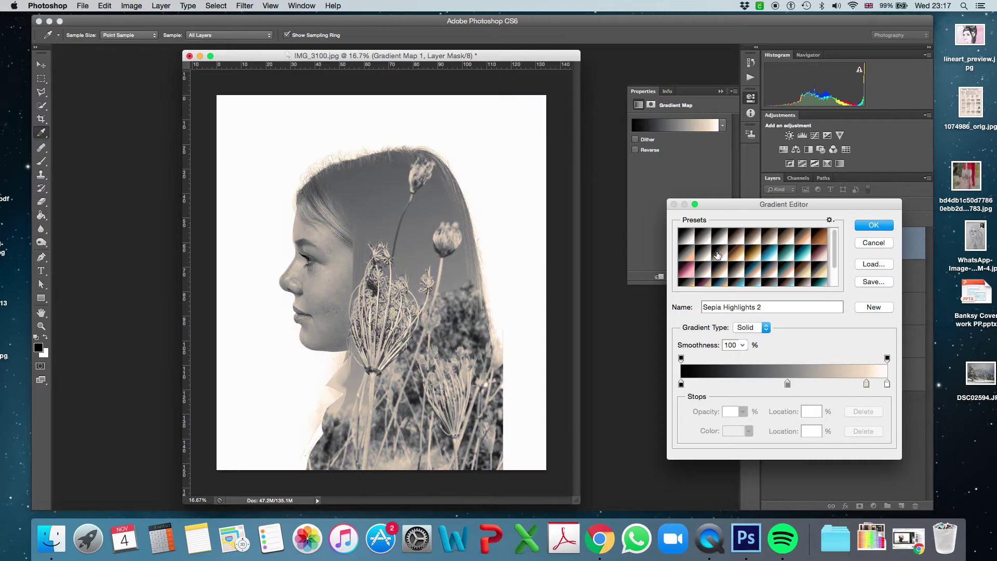
click(718, 255)
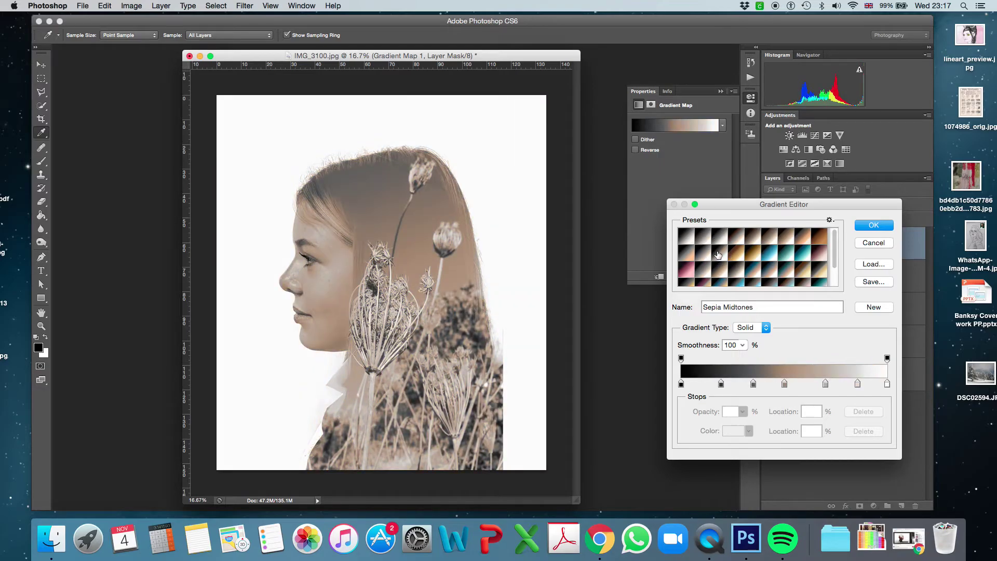
click(867, 226)
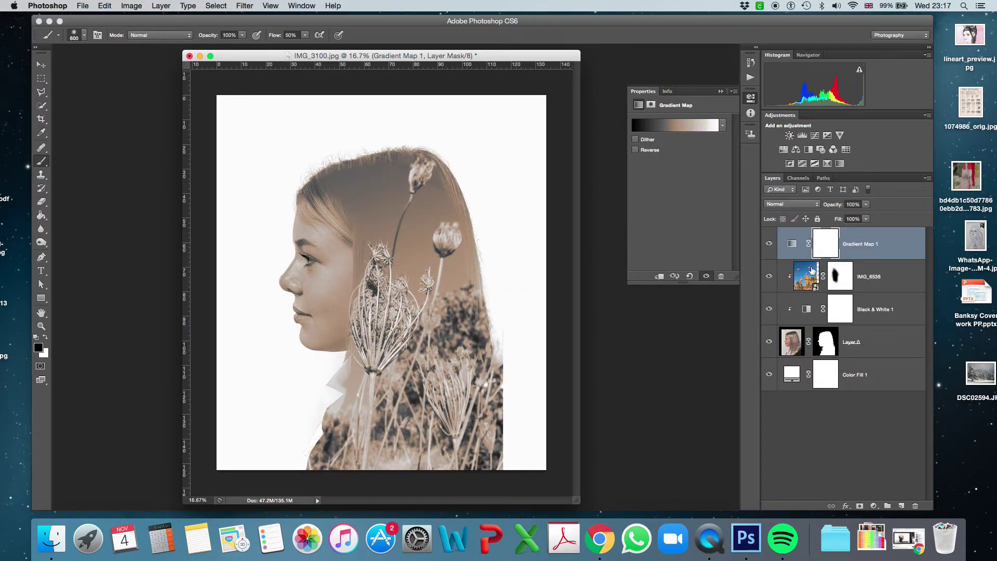
- Change the Color Fill 1 background to the warm grey #c4bfb7 by sampling tones from the portrait image
double_click(794, 374)
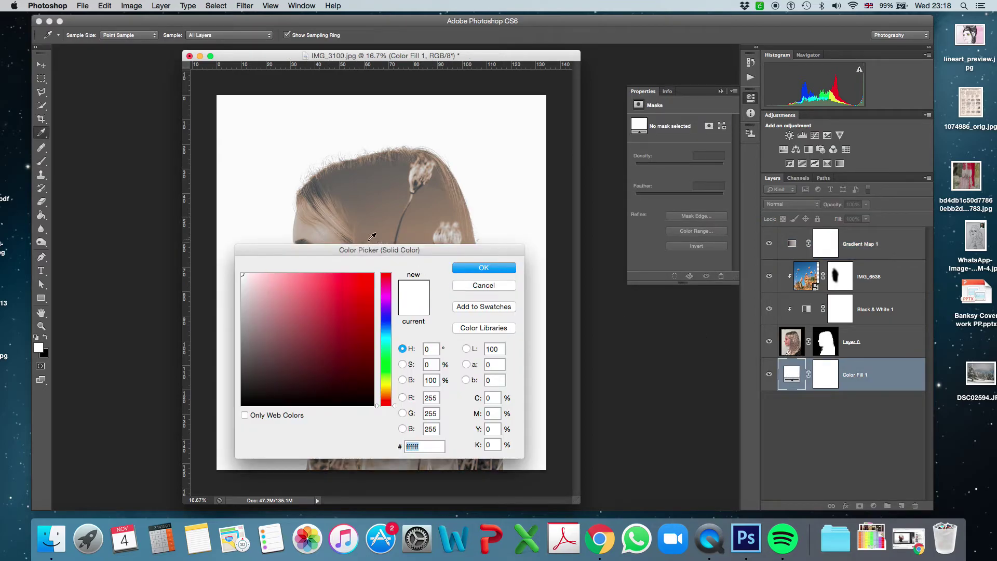
drag(392, 248, 602, 272)
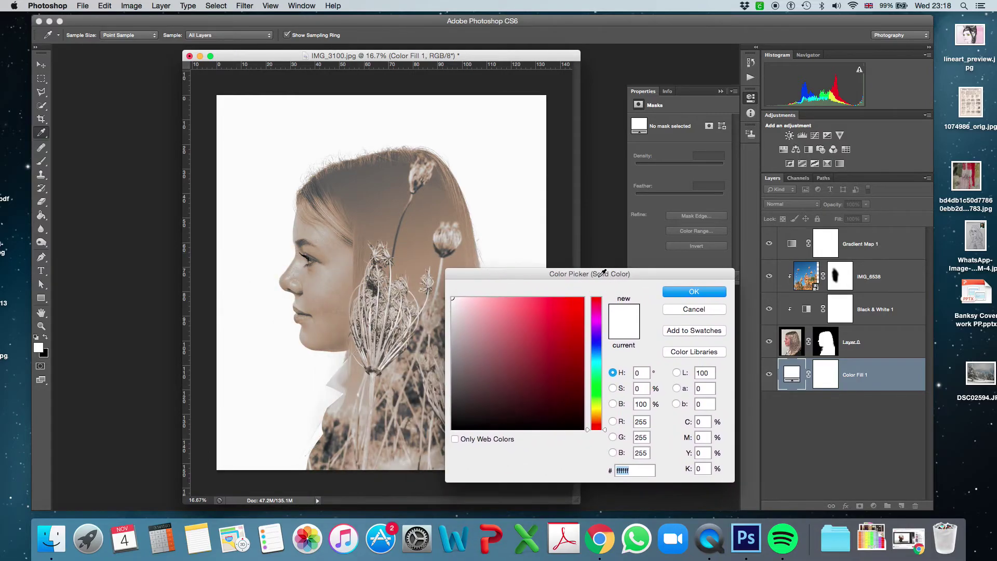
click(341, 374)
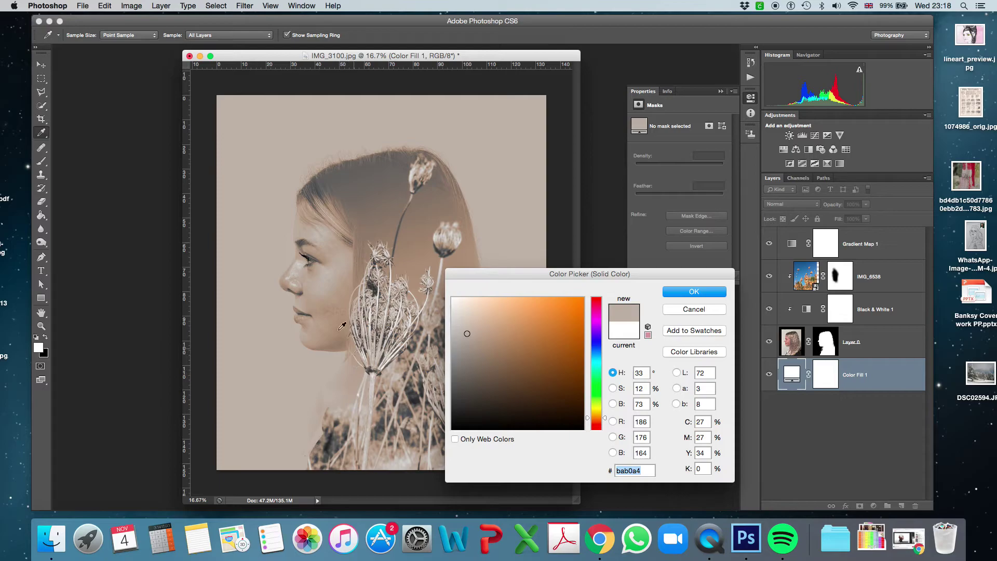
click(329, 273)
click(331, 274)
click(458, 243)
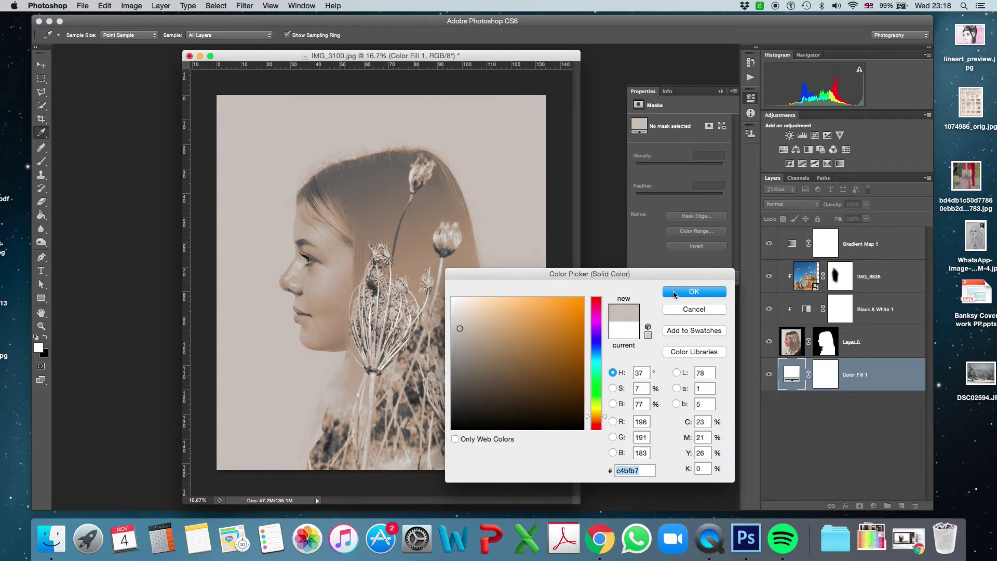
click(675, 294)
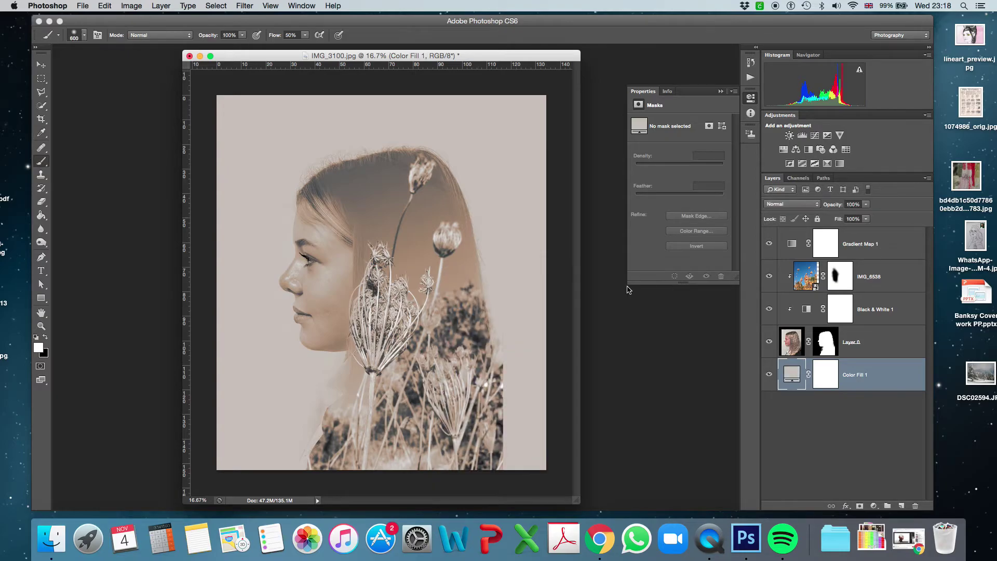
- Add a Curves adjustment above Gradient Map 1 and lift the highlights slightly with a point at input 186, output 194
click(874, 247)
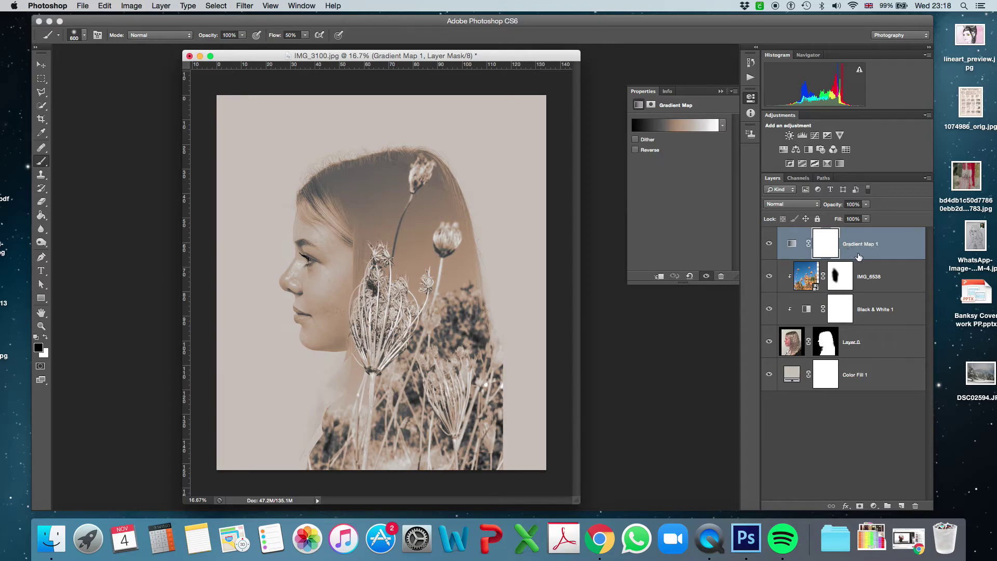
click(874, 507)
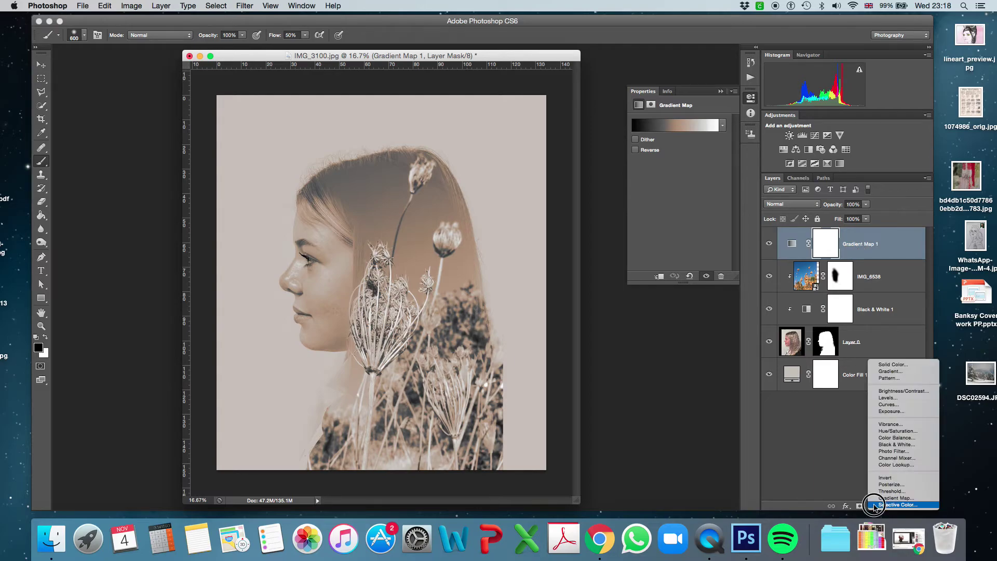
click(899, 405)
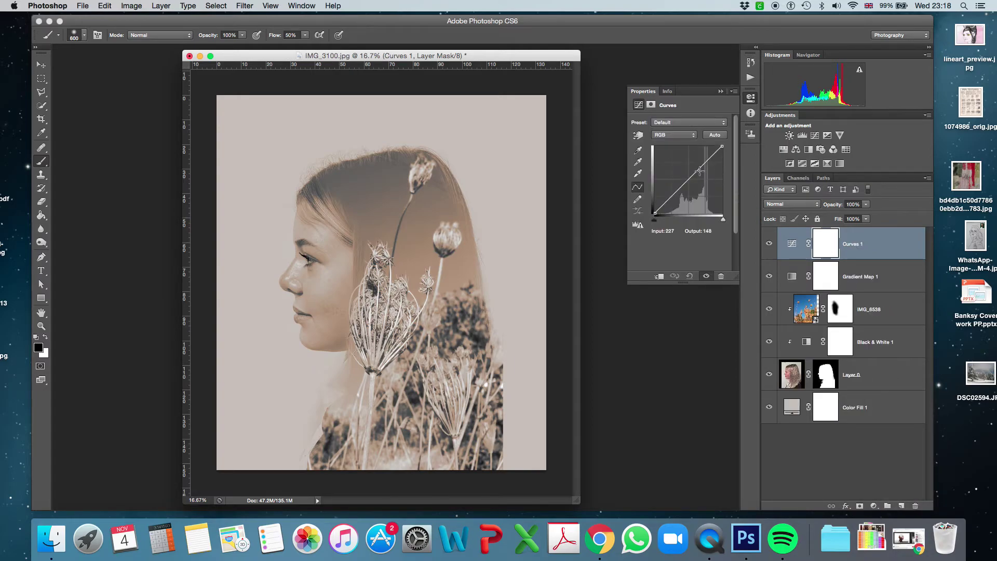
drag(706, 163, 704, 162)
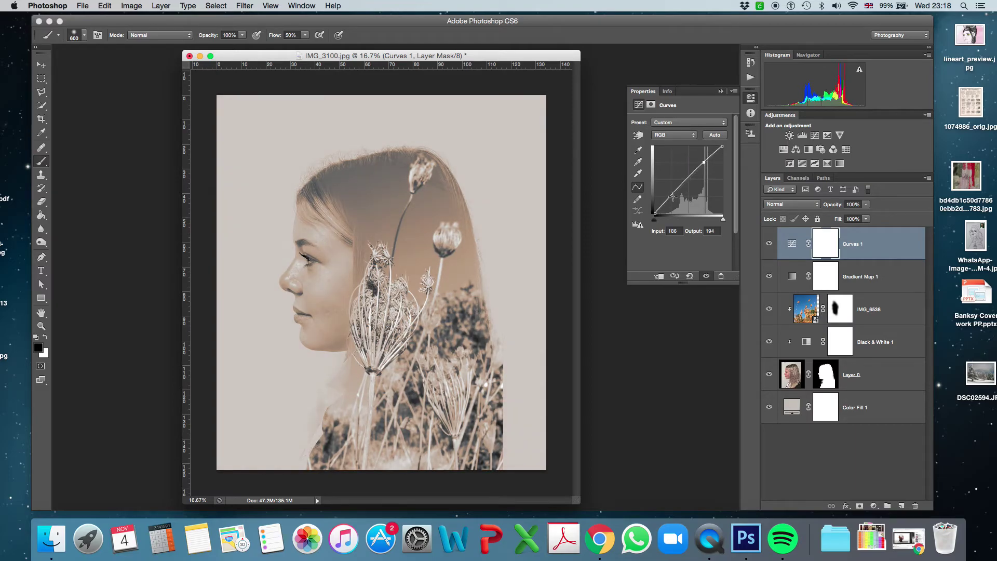
- Deepen the shadows on Curves 1 with a second curve point at input 83, output 57
drag(671, 196, 678, 197)
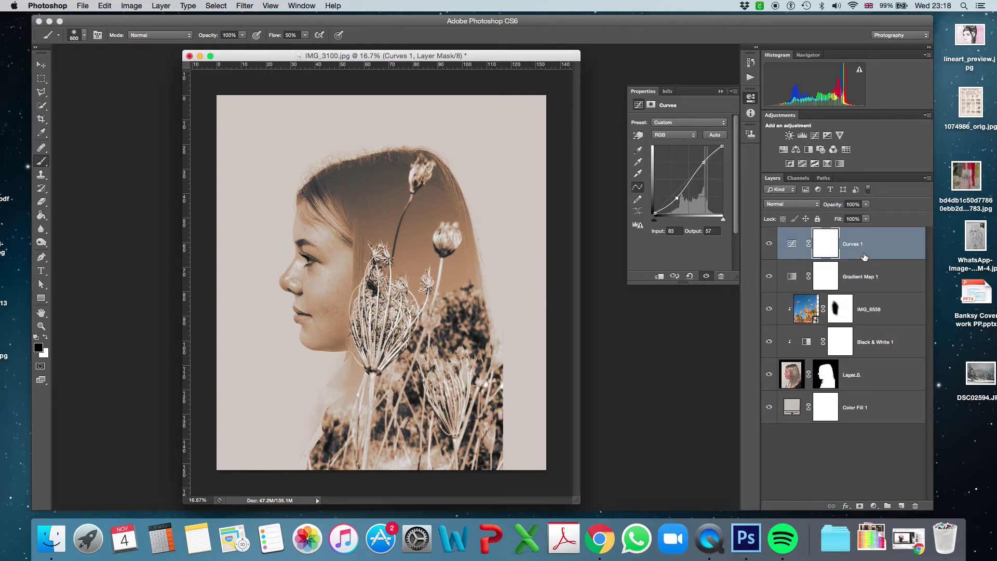
- Compare the Normal and Lighten blend modes on the IMG_6538 flower layer, and set it to Lighten
click(883, 314)
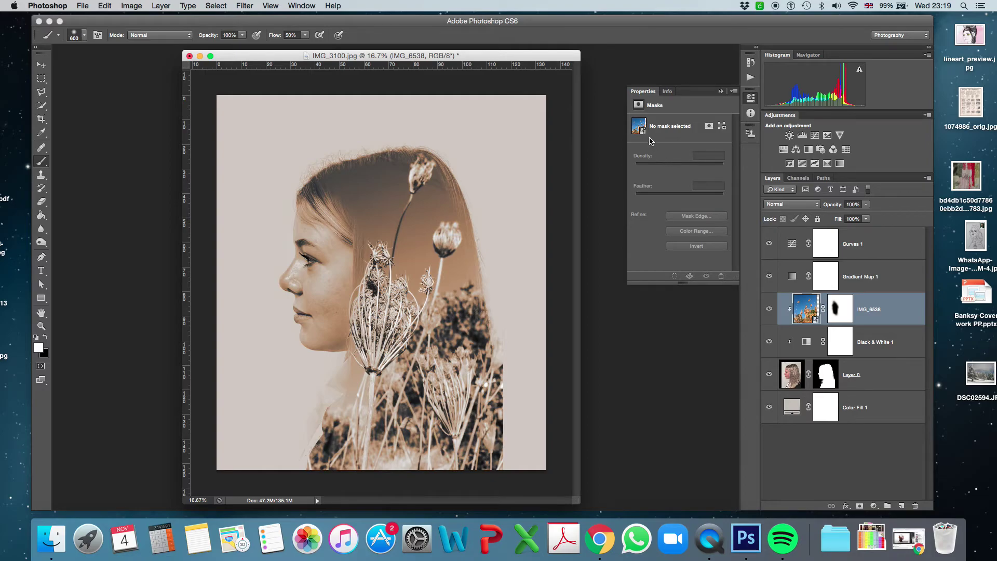
click(785, 206)
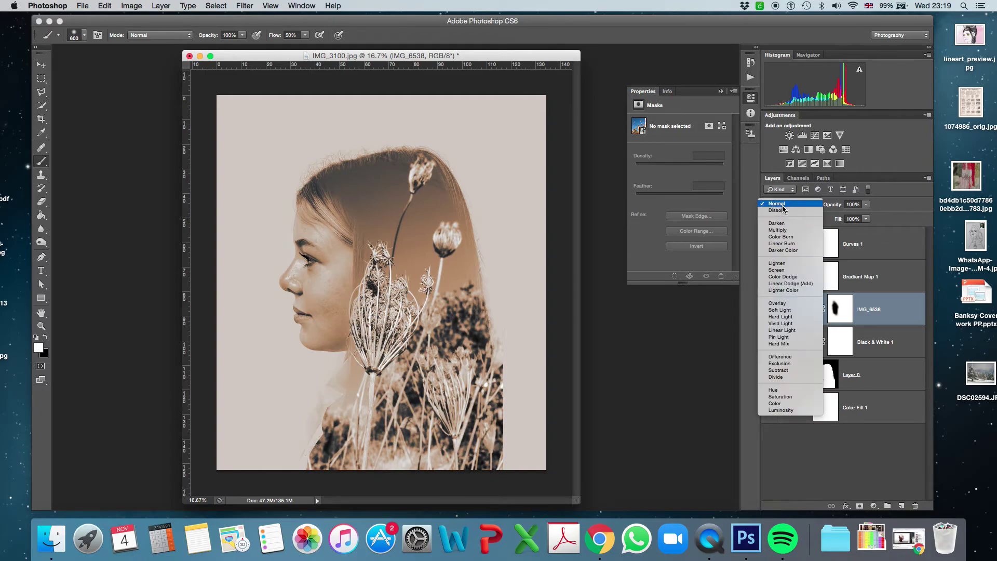
click(786, 264)
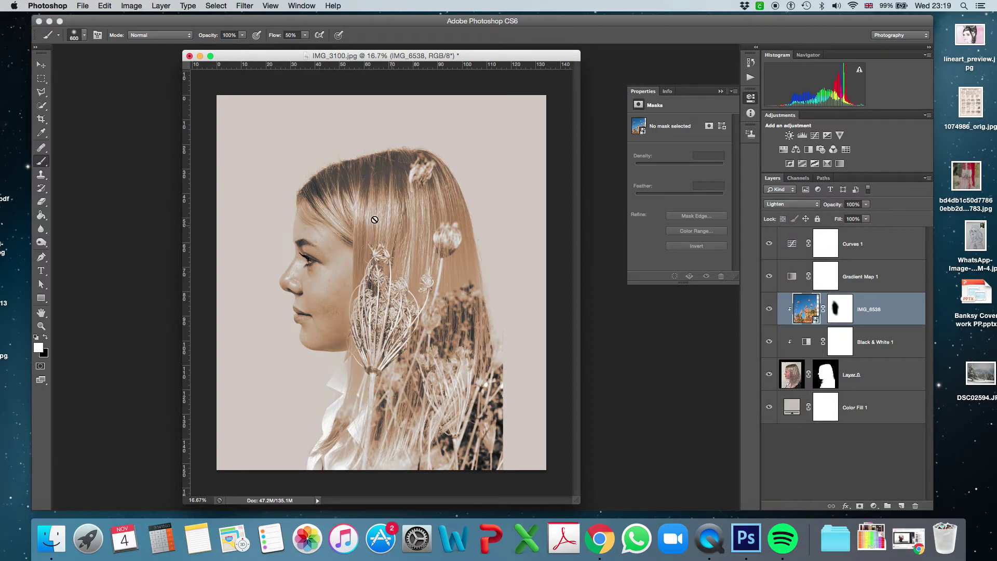
click(788, 206)
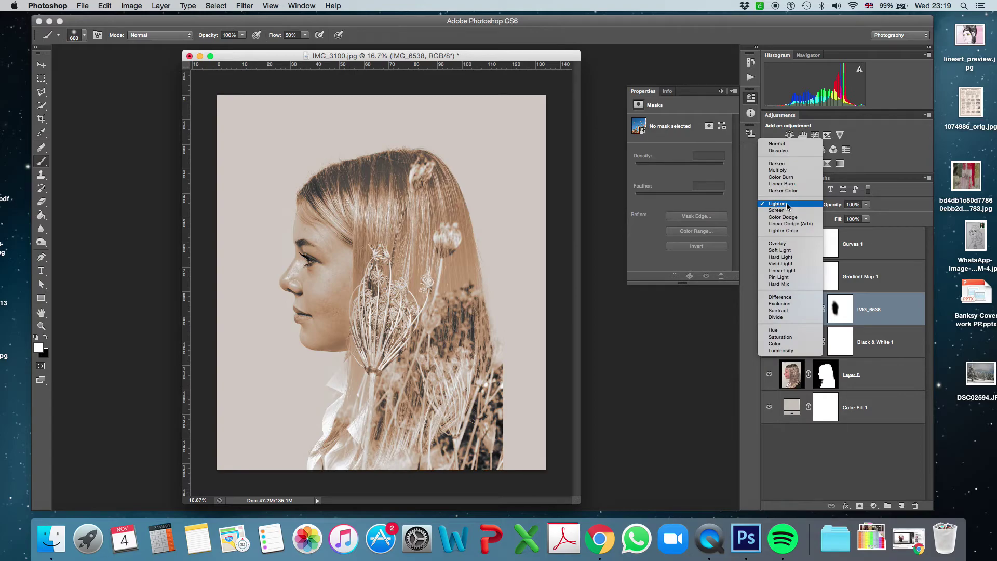
click(785, 144)
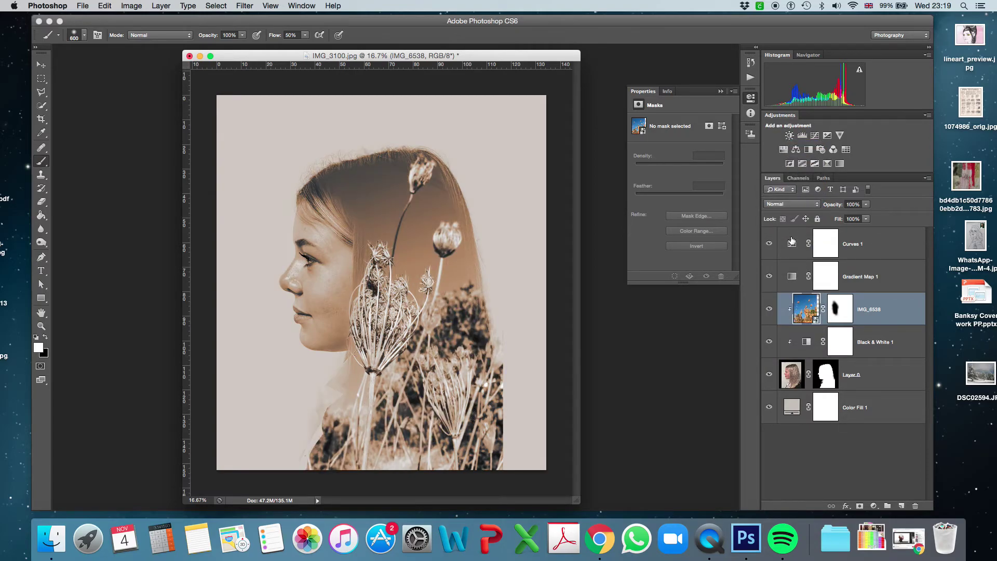
click(797, 210)
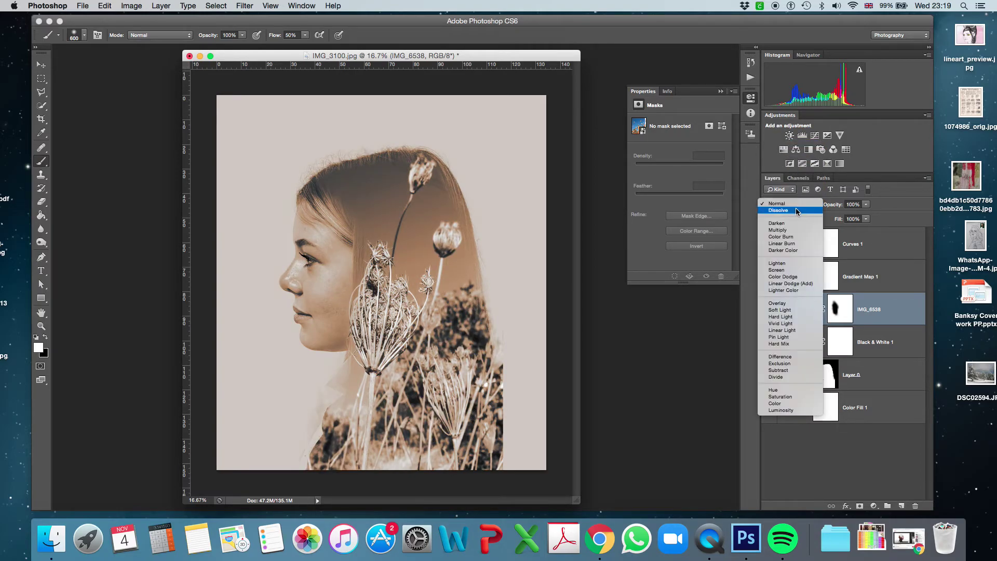
click(791, 263)
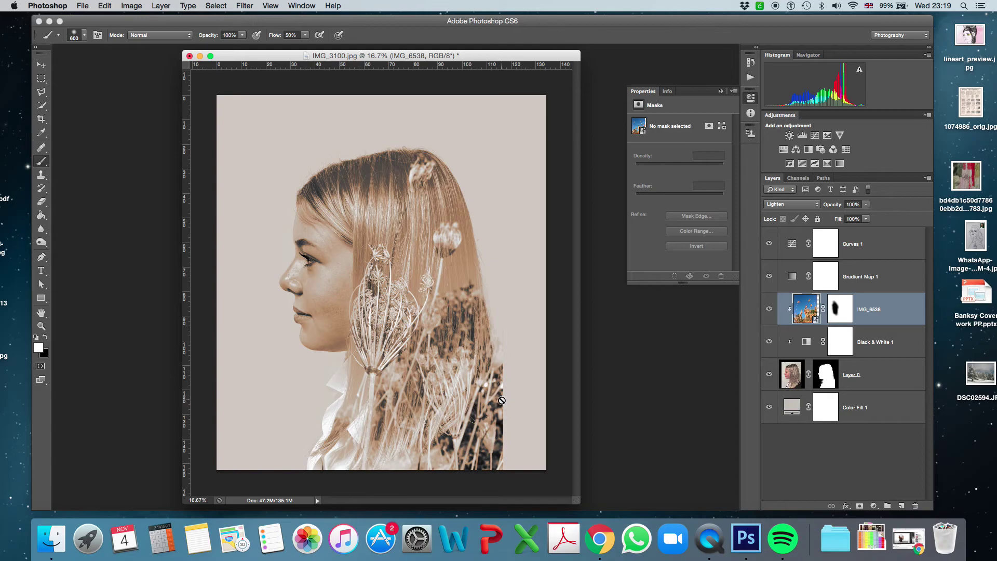
click(870, 376)
click(831, 378)
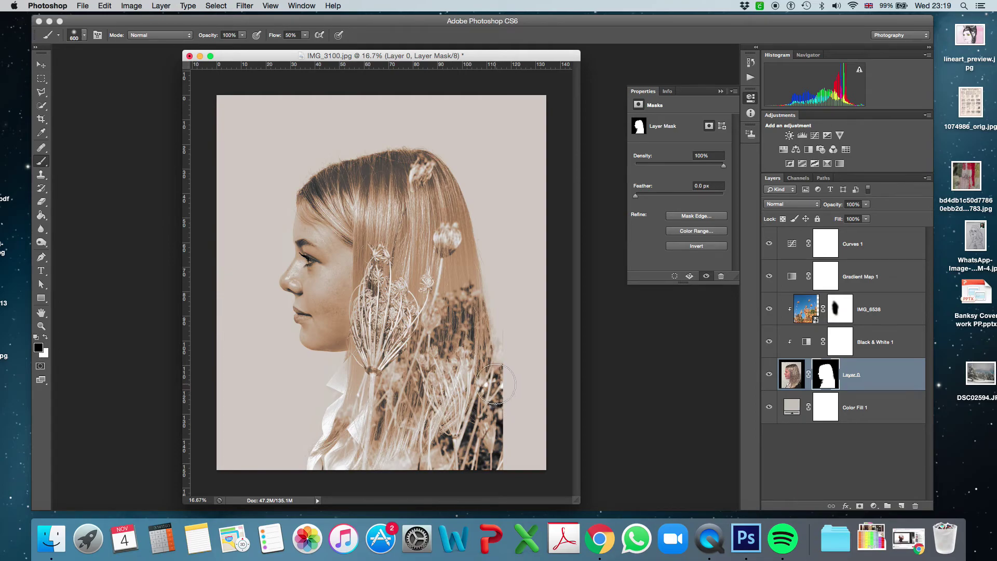
drag(489, 381, 498, 394)
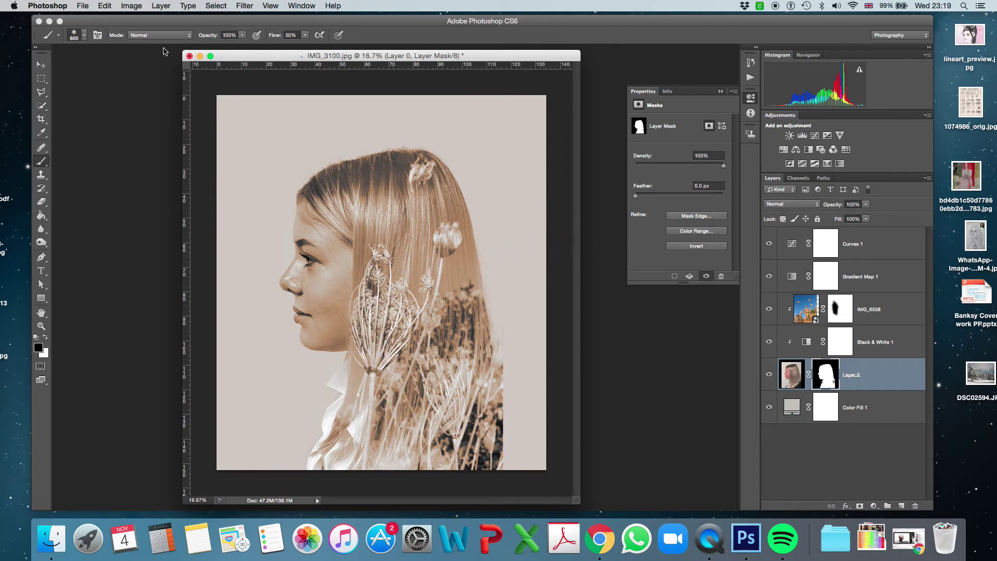
click(99, 8)
click(135, 39)
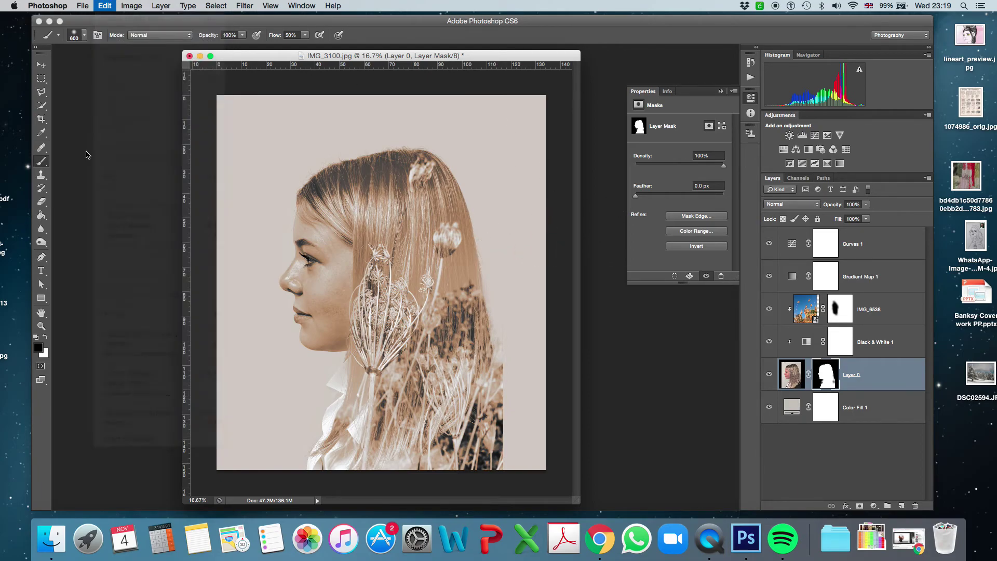
- Paint white on the Layer 0 mask along the girl's lower back to extend the flowers past the straight hair edge
click(46, 335)
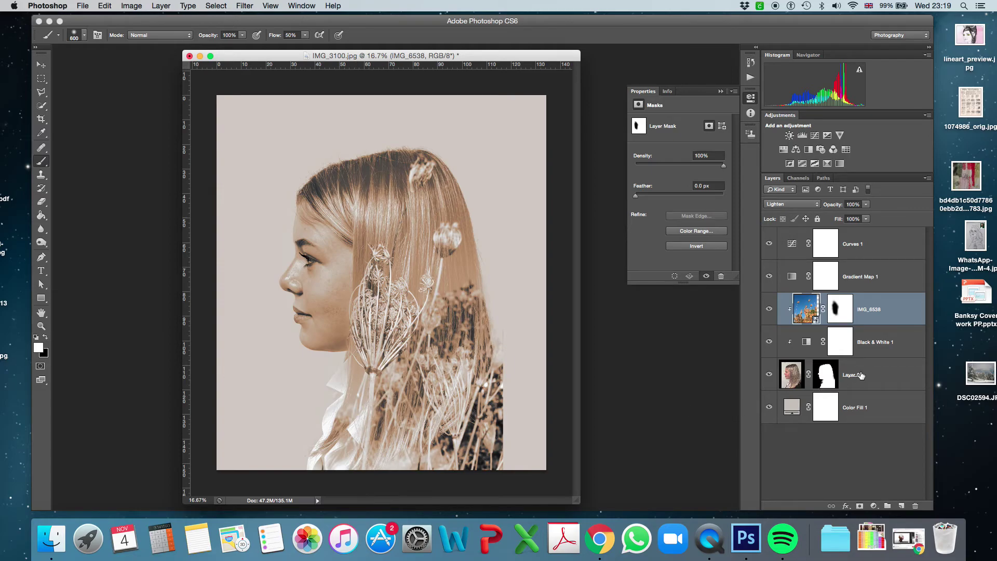
click(836, 379)
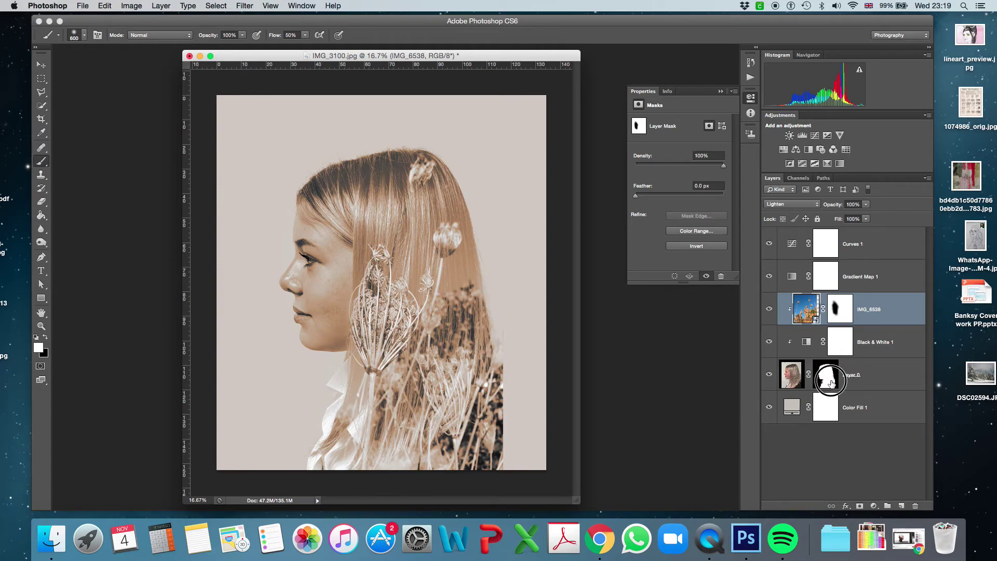
click(45, 335)
click(497, 434)
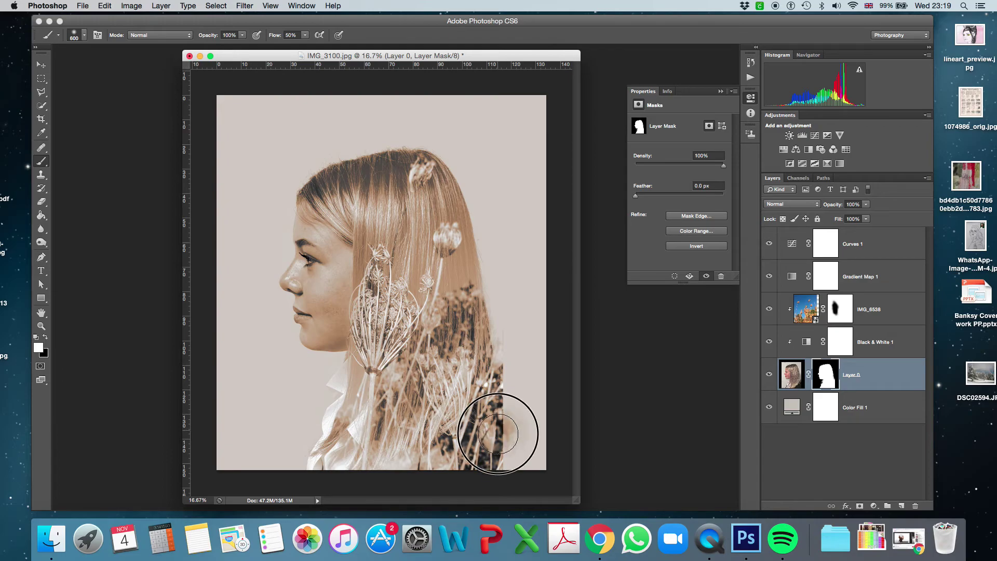
mouse_move(497, 434)
mouse_down()
mouse_move(498, 460)
mouse_move(489, 389)
mouse_move(474, 368)
mouse_up()
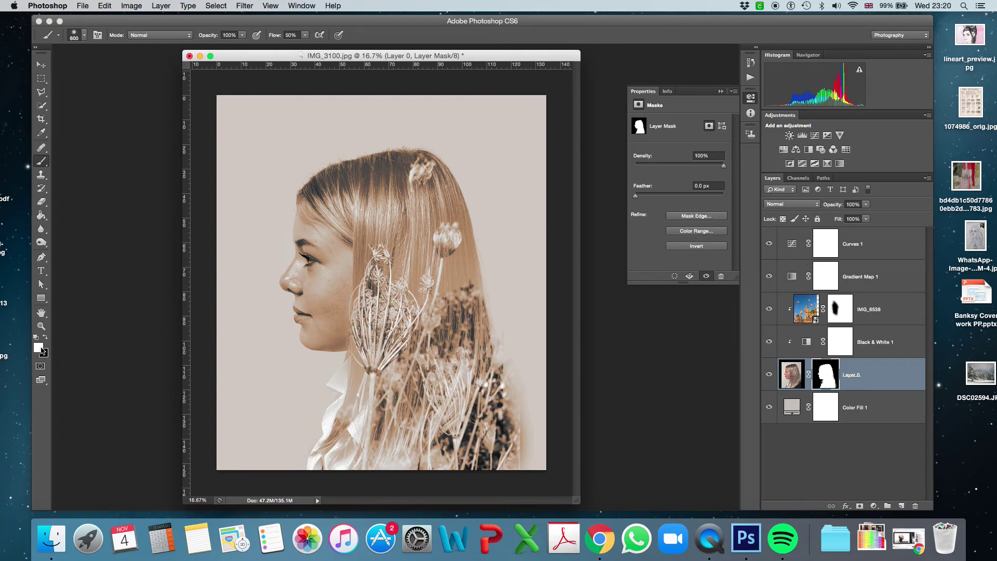
drag(473, 370, 474, 368)
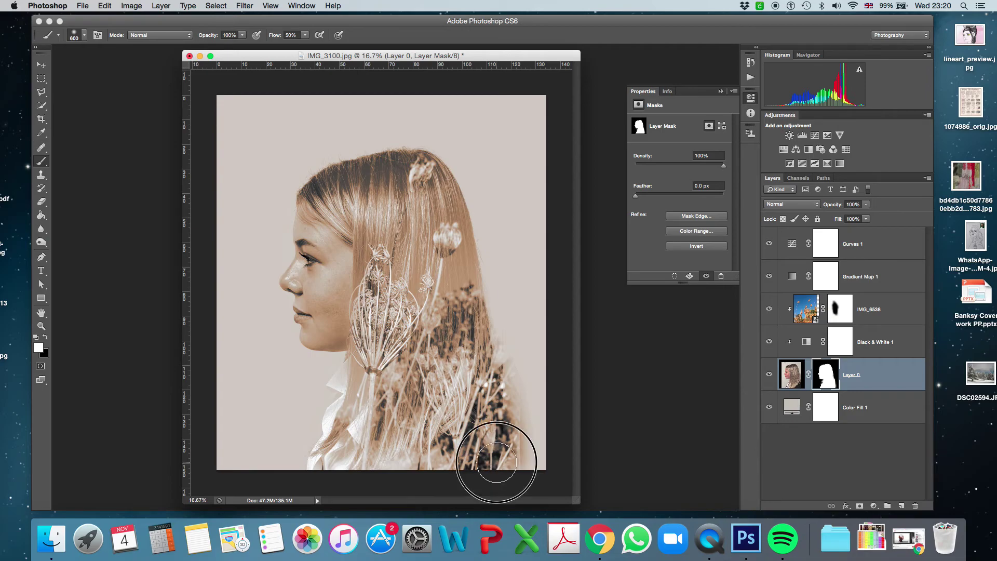
- Paint black on the Layer 0 mask with a 250 px brush to trim the extended edge behind the back and touch up the silhouette
click(45, 338)
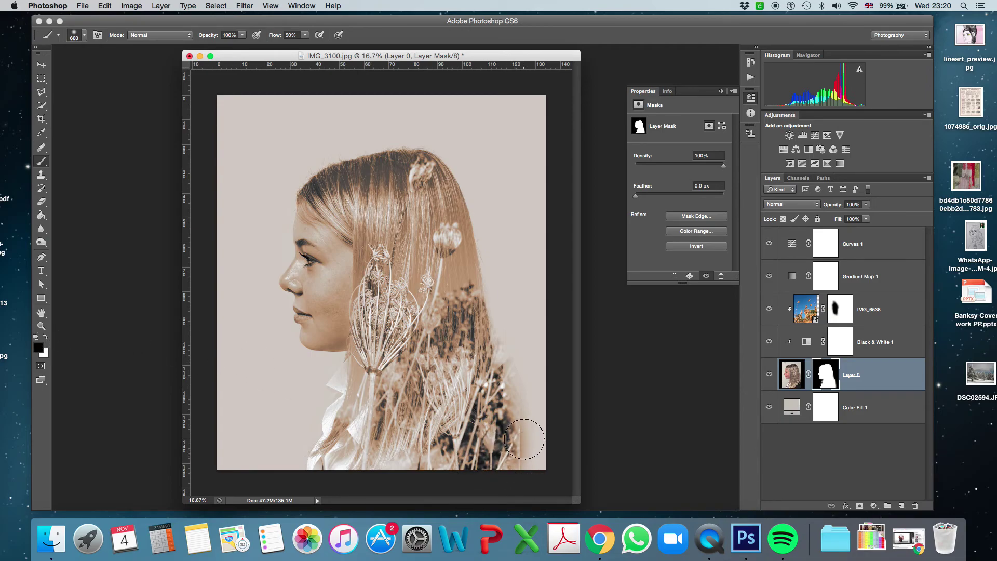
key(bracketleft)
key(bracketleft)
key(bracketleft)
key(bracketleft)
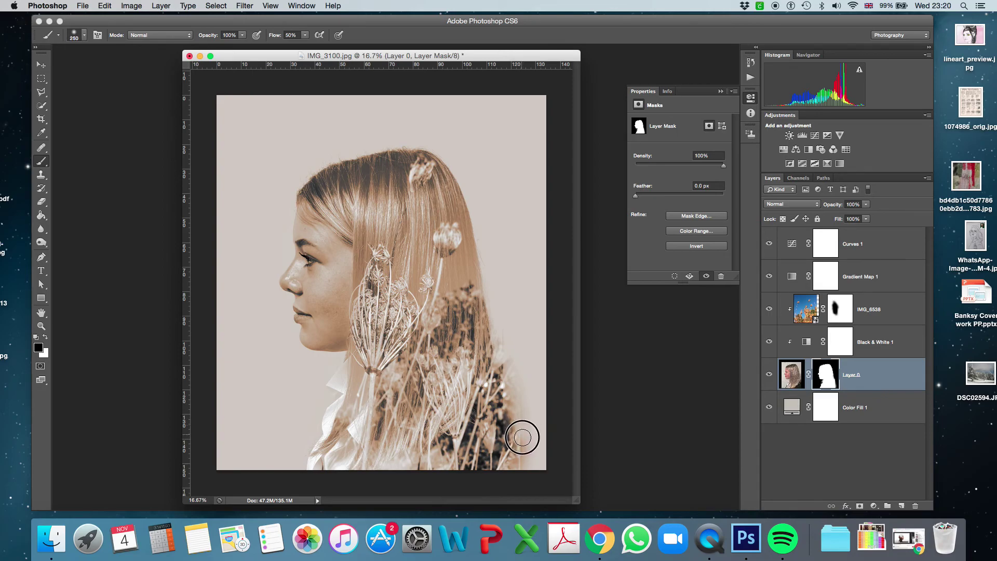
drag(523, 437, 527, 472)
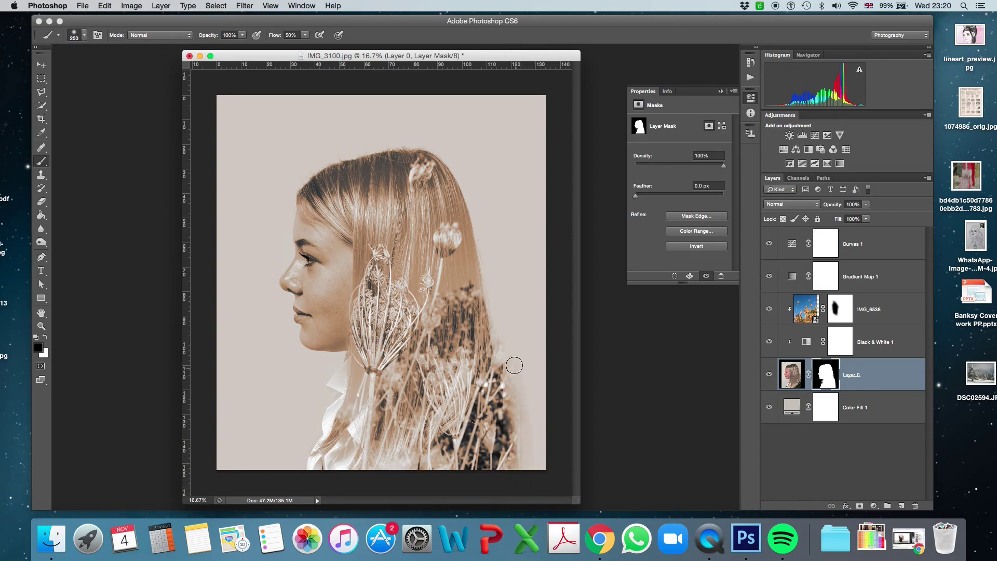
mouse_move(515, 363)
mouse_down()
mouse_move(517, 378)
mouse_move(507, 339)
mouse_move(525, 398)
mouse_up()
mouse_move(309, 391)
mouse_down()
mouse_move(318, 396)
mouse_move(310, 426)
mouse_move(307, 410)
mouse_up()
drag(509, 350, 505, 333)
- Save the layered image to the Desktop in Photoshop format as JT Sepia blend
click(89, 6)
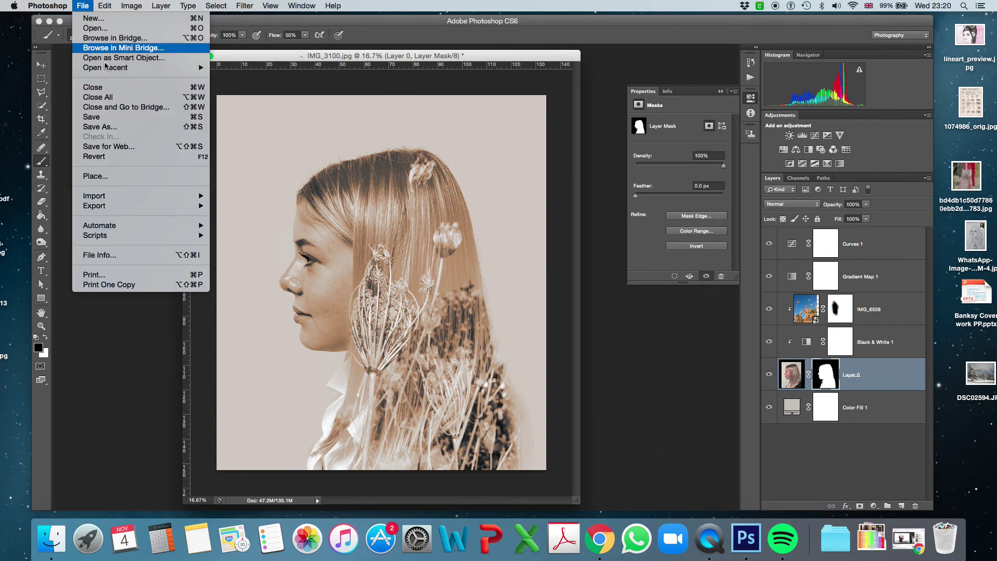
click(119, 130)
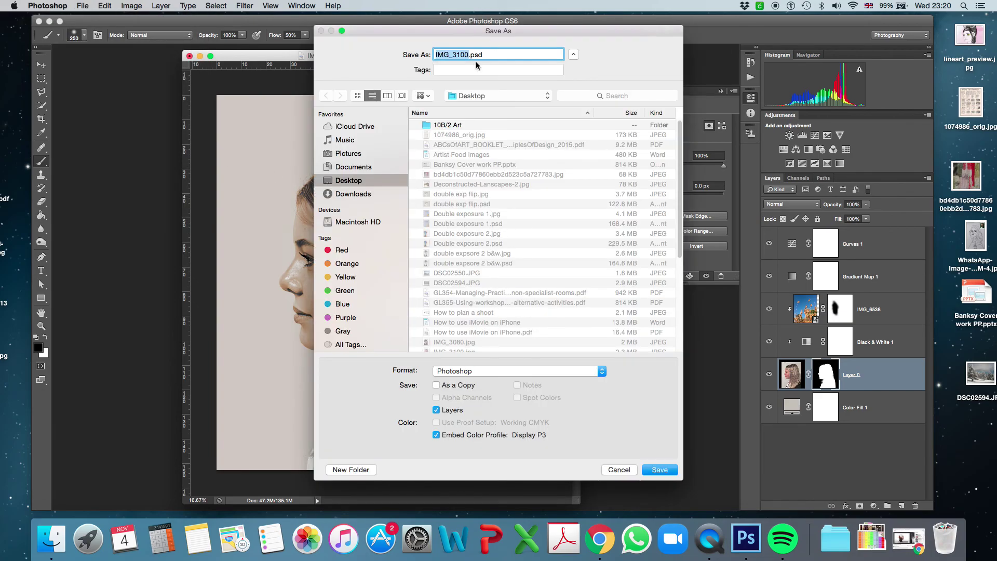
text(JT Sepia blend)
click(653, 473)
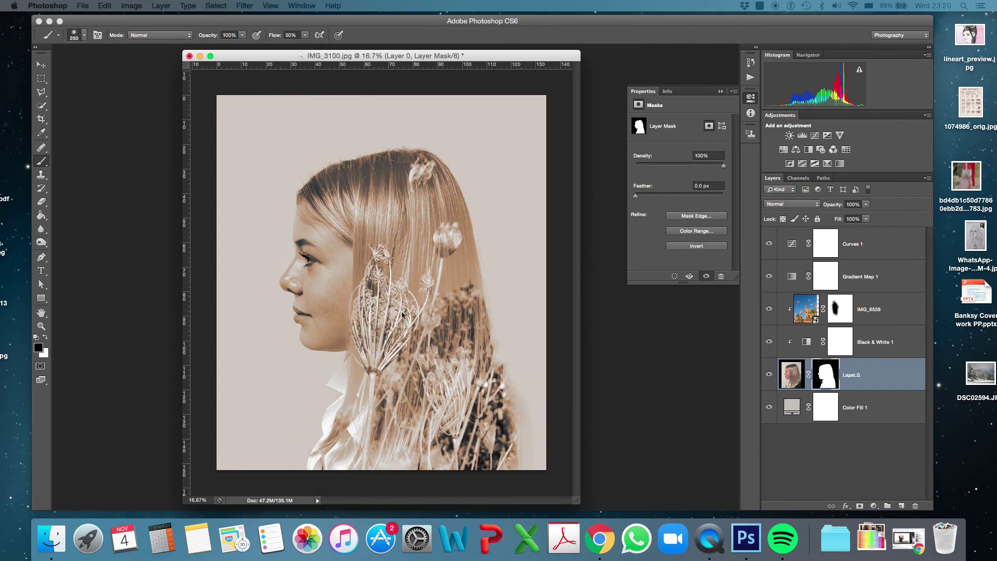
click(83, 7)
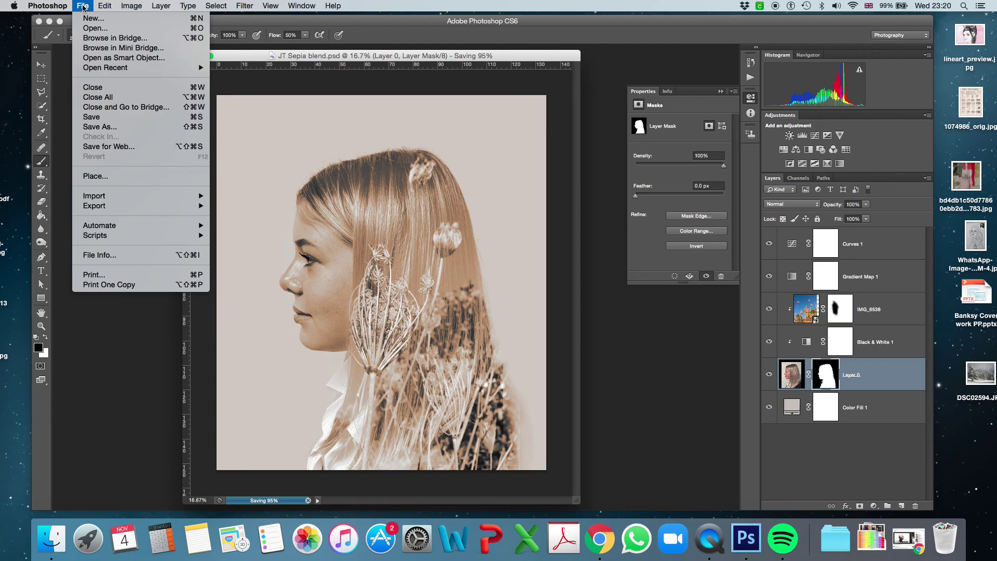
click(98, 128)
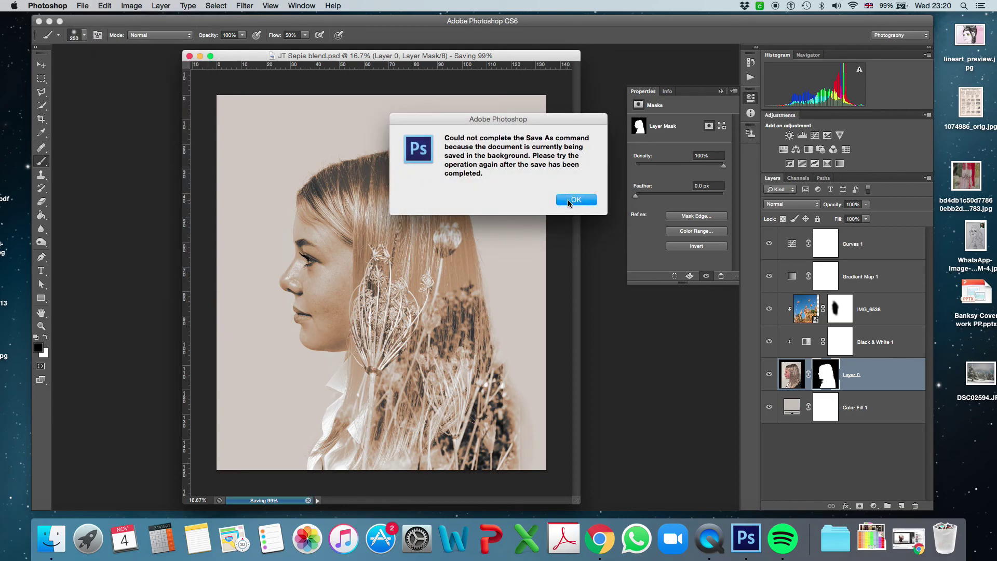
click(568, 200)
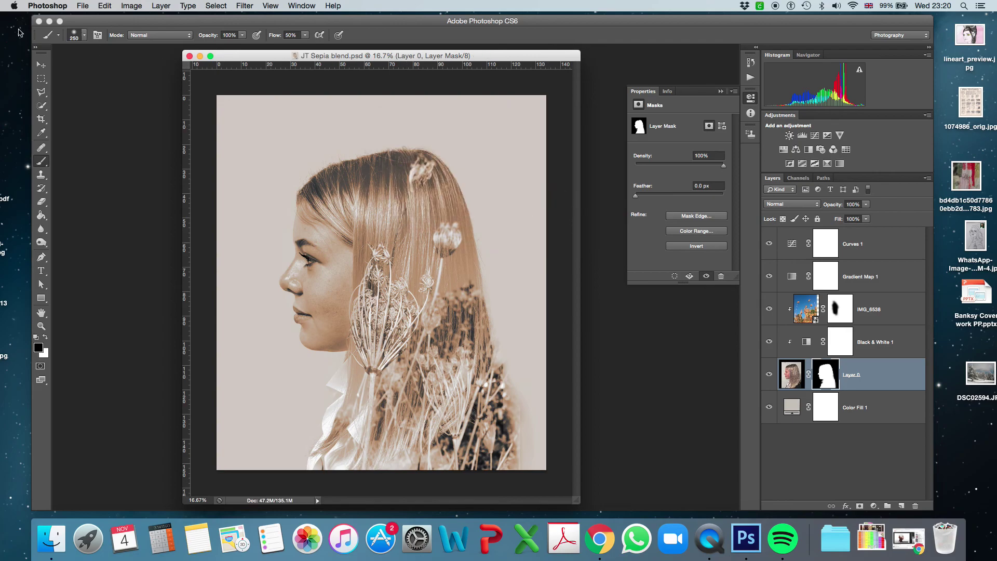
- Save a JPEG copy of the image to the Desktop as JT Sepia blend.jpg
click(47, 5)
mouse_move(82, 6)
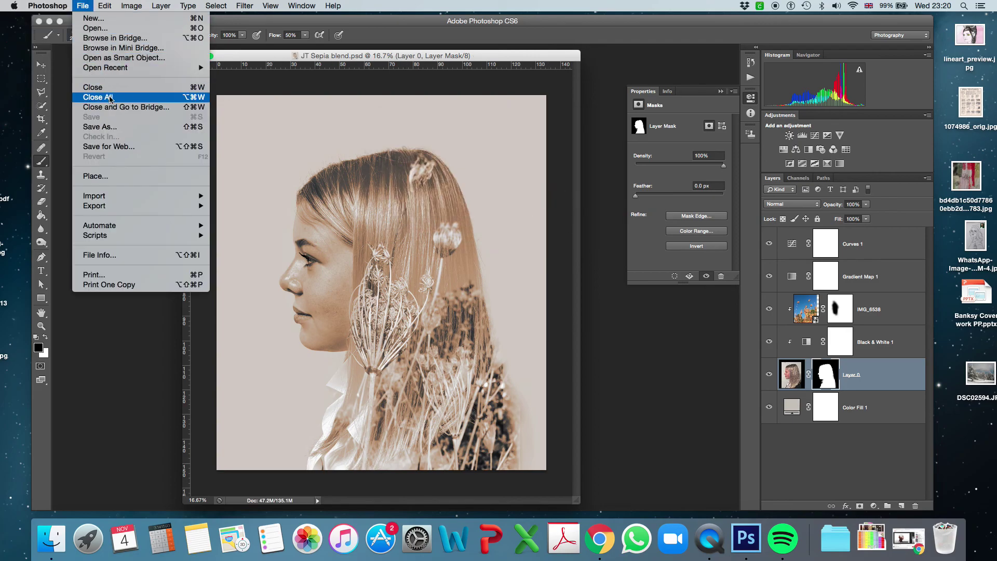
click(113, 129)
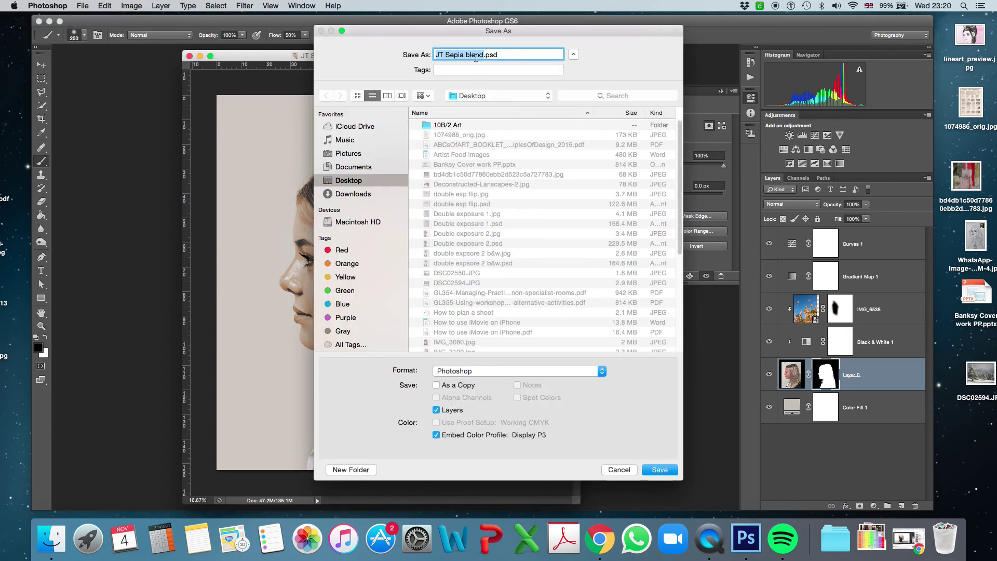
click(475, 374)
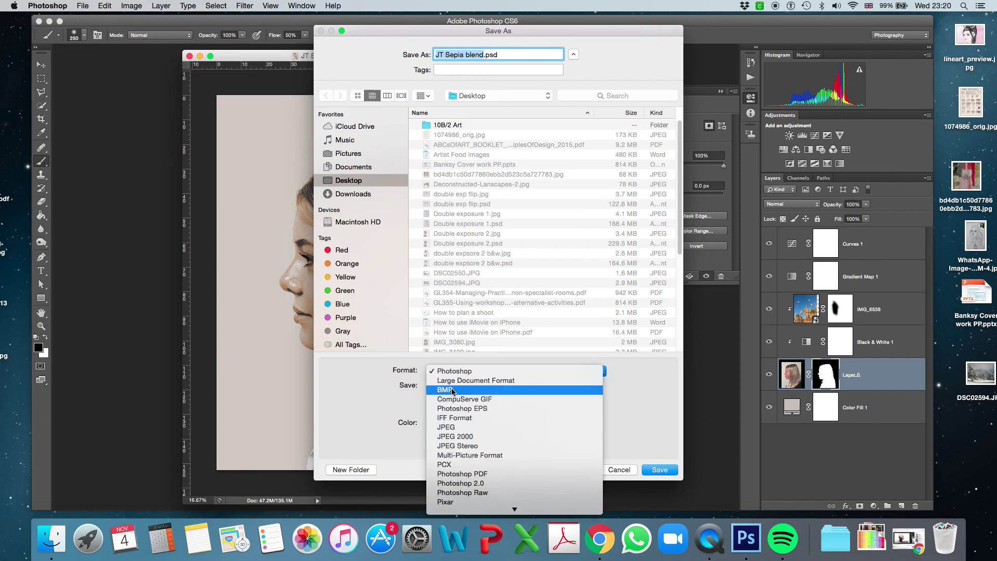
click(454, 428)
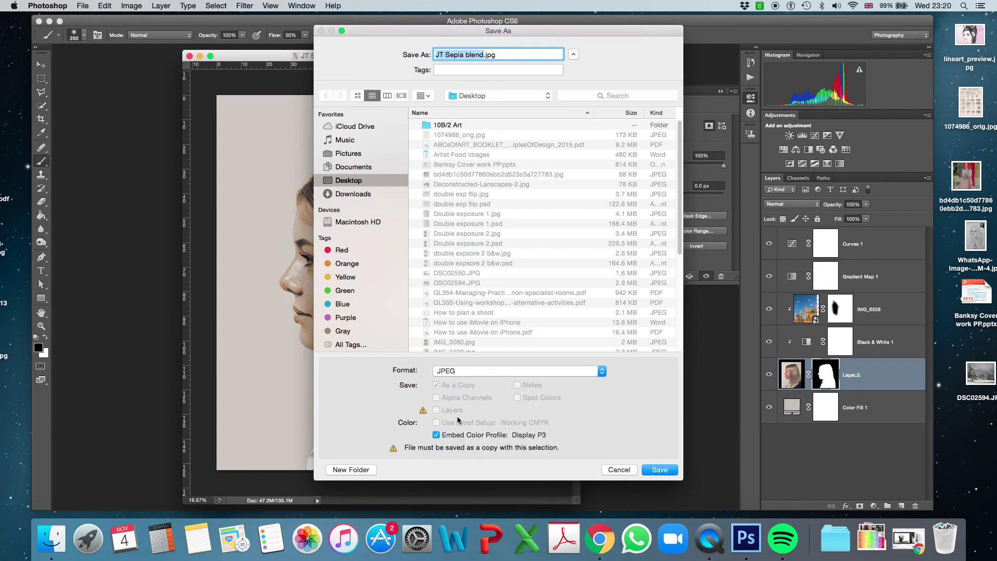
click(658, 470)
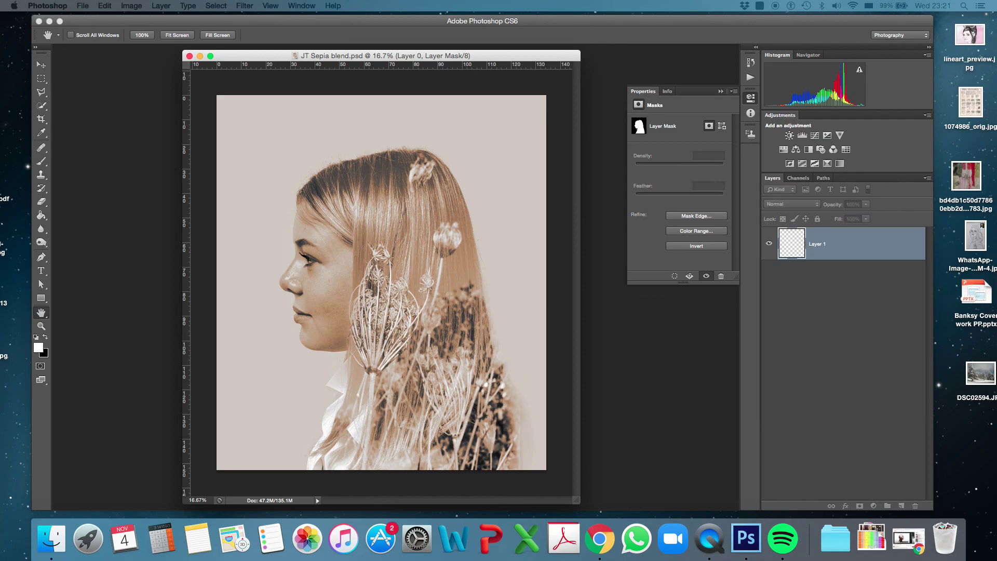
click(644, 272)
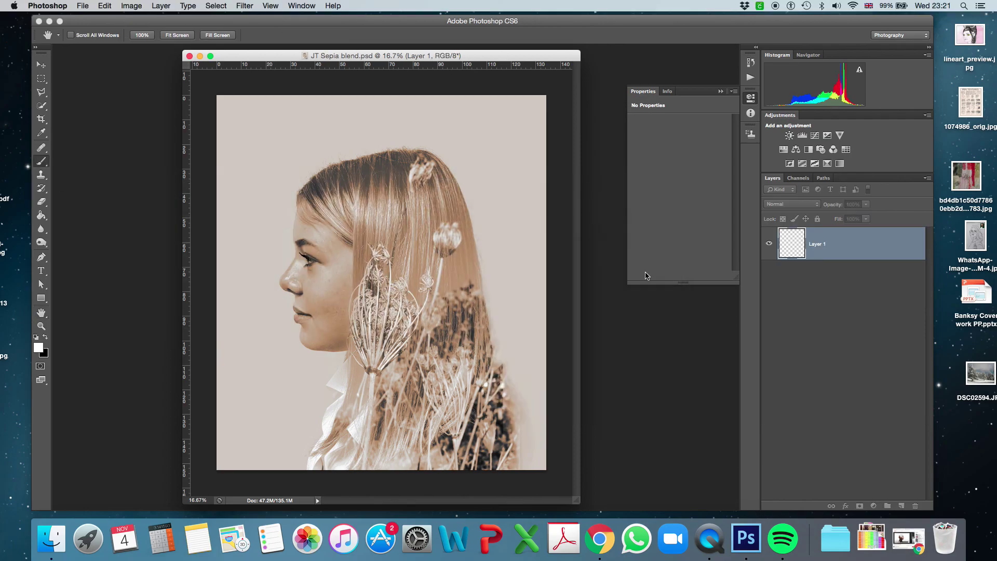